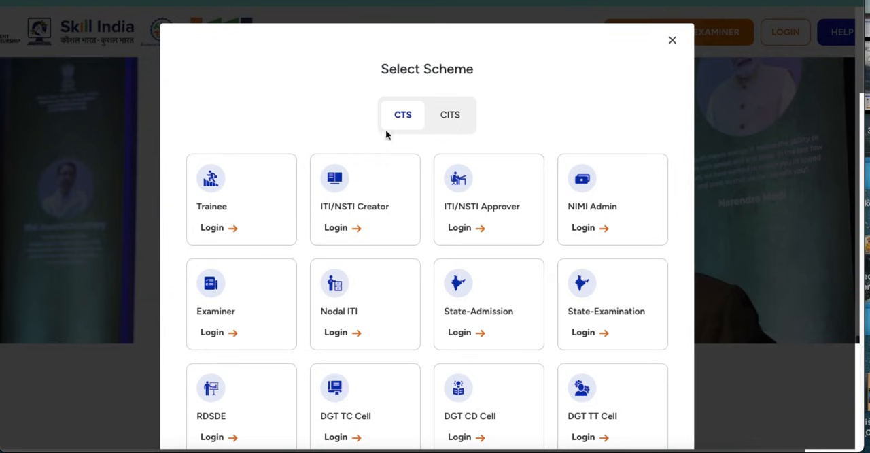
Step: Start the ITI/NSTI Approver login under the CTS scheme, ready for the contact number
{"action": "left_click", "coordinate": [463, 231]}
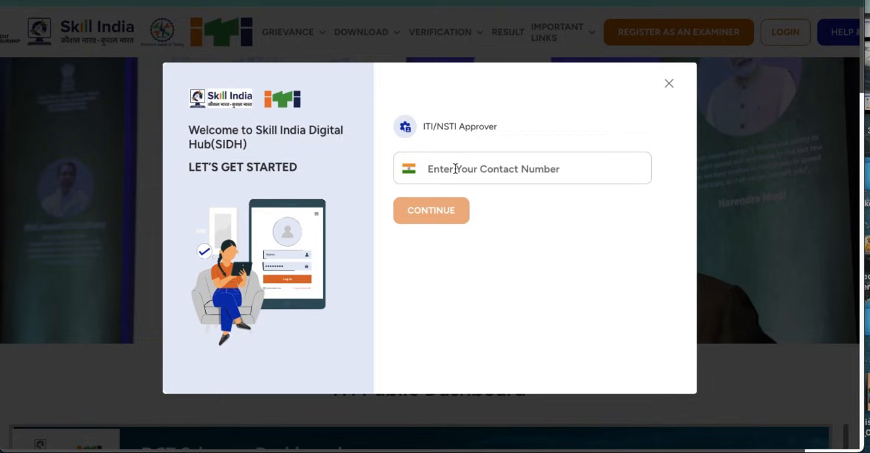
{"action": "left_click", "coordinate": [454, 169]}
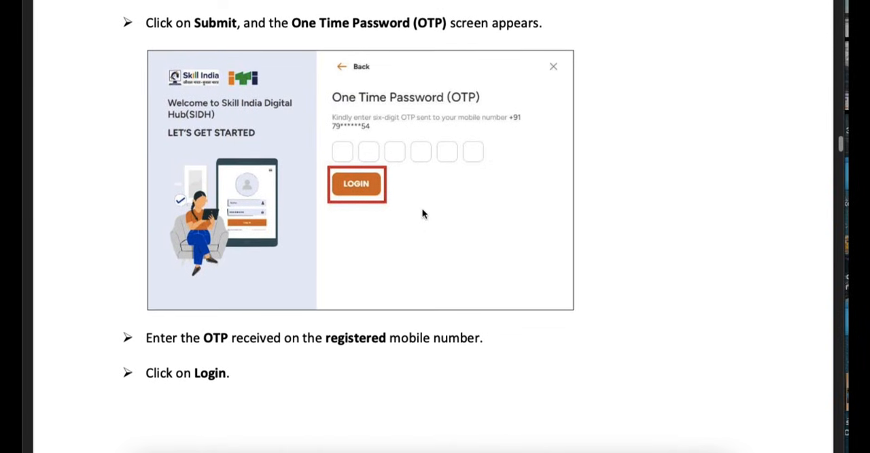
Step: Read the manual's sections on OTP login, the Instructor Registration Listing and the parts of the Register New Instructor screen
{"action": "scroll", "coordinate": [422, 214], "scroll_direction": "down", "scroll_amount": 1}
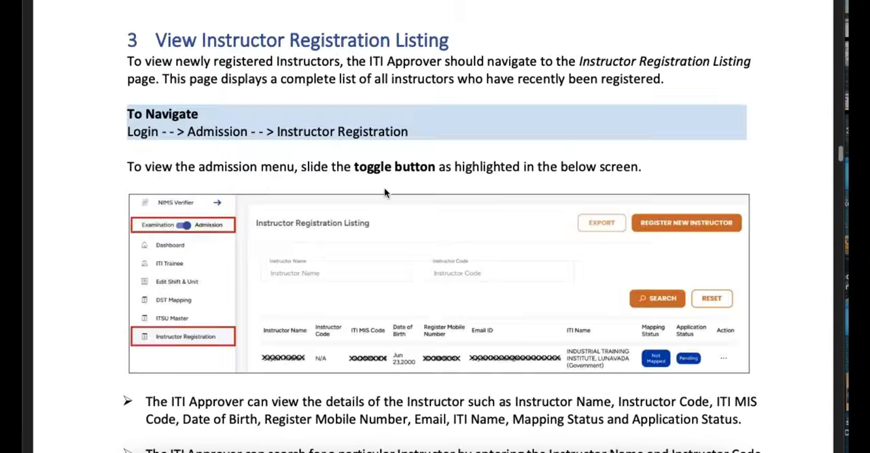
{"action": "scroll", "coordinate": [384, 193], "scroll_direction": "down", "scroll_amount": 1}
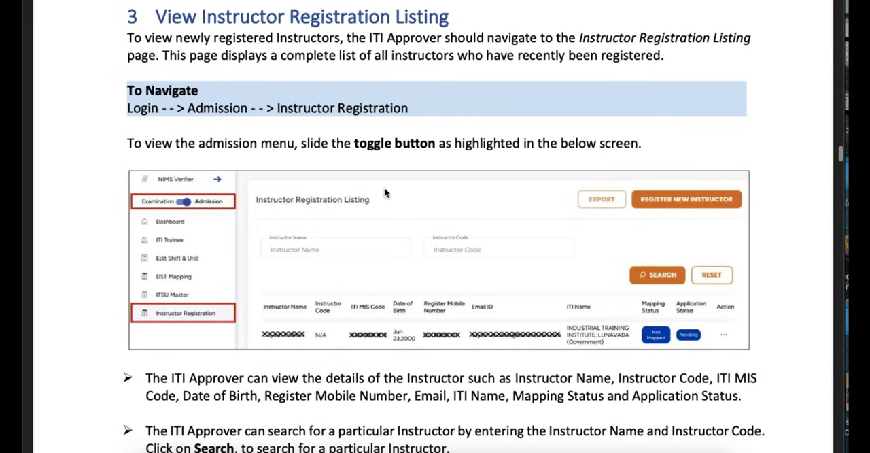
{"action": "scroll", "coordinate": [402, 175], "scroll_direction": "up", "scroll_amount": 2}
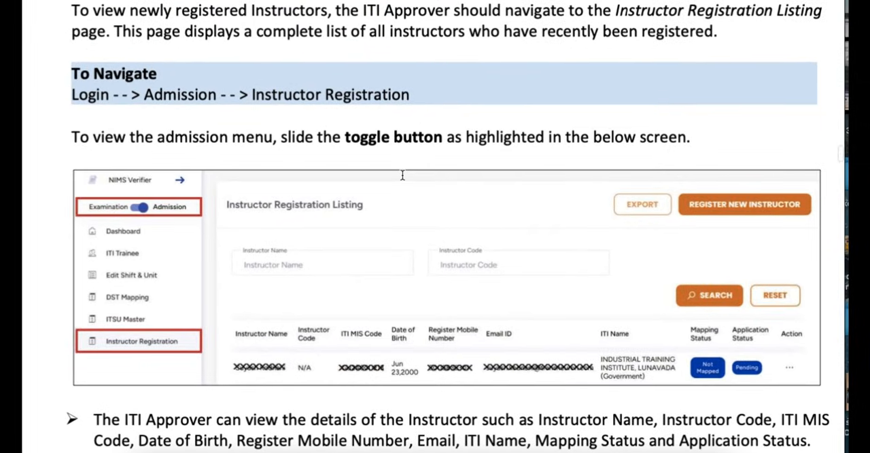
{"action": "scroll", "coordinate": [401, 175], "scroll_direction": "down", "scroll_amount": 2}
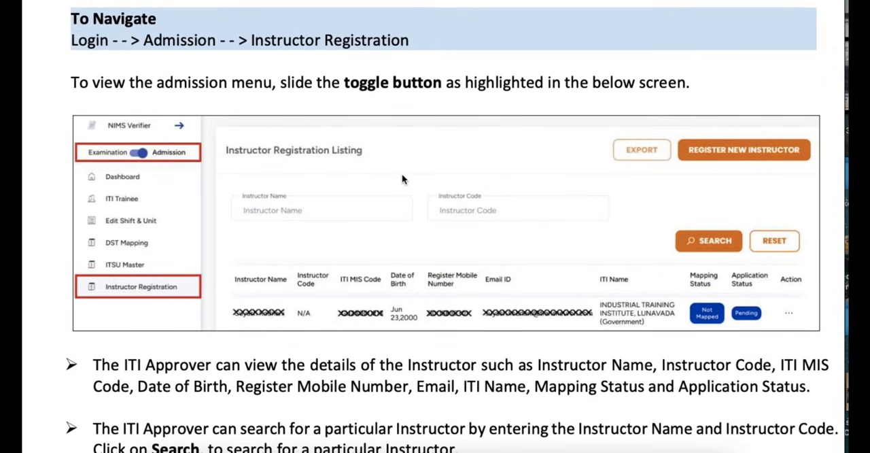
{"action": "scroll", "coordinate": [402, 176], "scroll_direction": "up", "scroll_amount": 1}
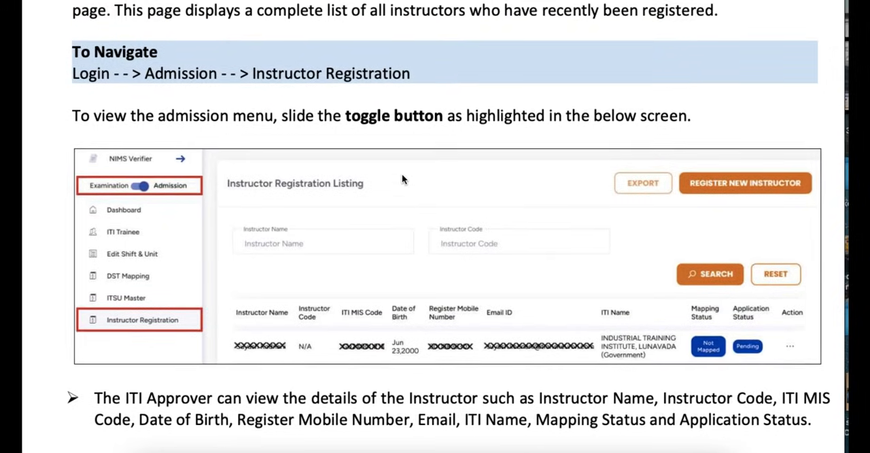
{"action": "scroll", "coordinate": [402, 176], "scroll_direction": "up", "scroll_amount": 2}
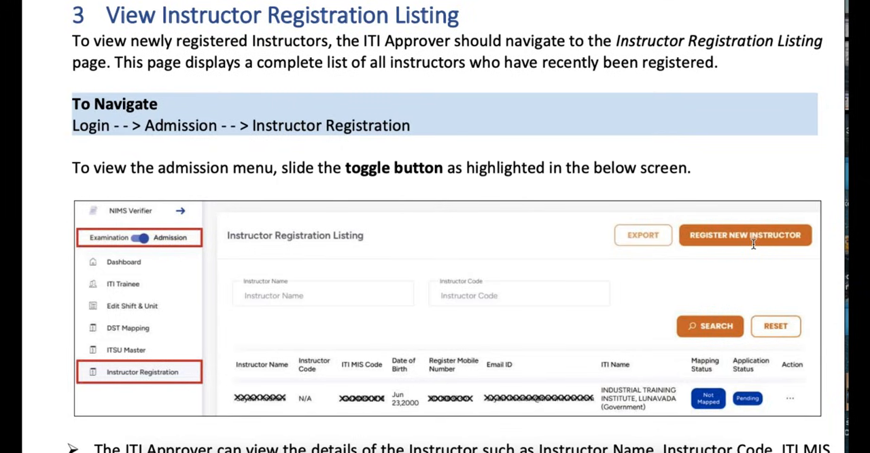
{"action": "scroll", "coordinate": [533, 350], "scroll_direction": "down", "scroll_amount": 10}
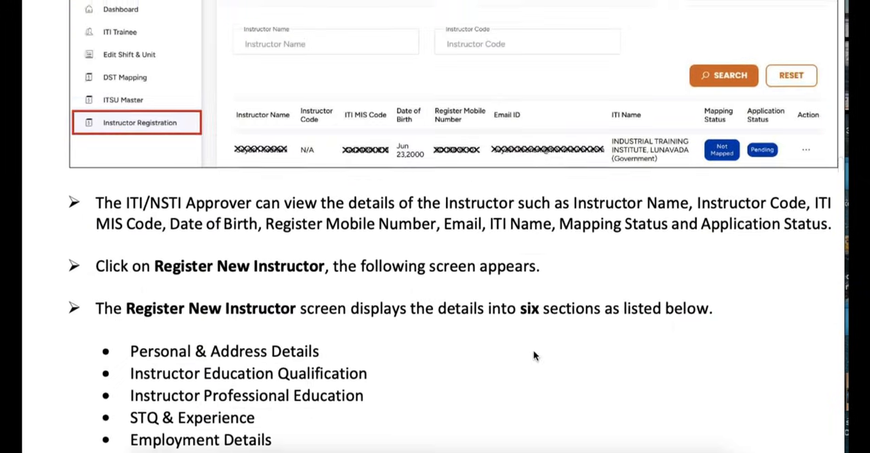
{"action": "scroll", "coordinate": [534, 353], "scroll_direction": "down", "scroll_amount": 4}
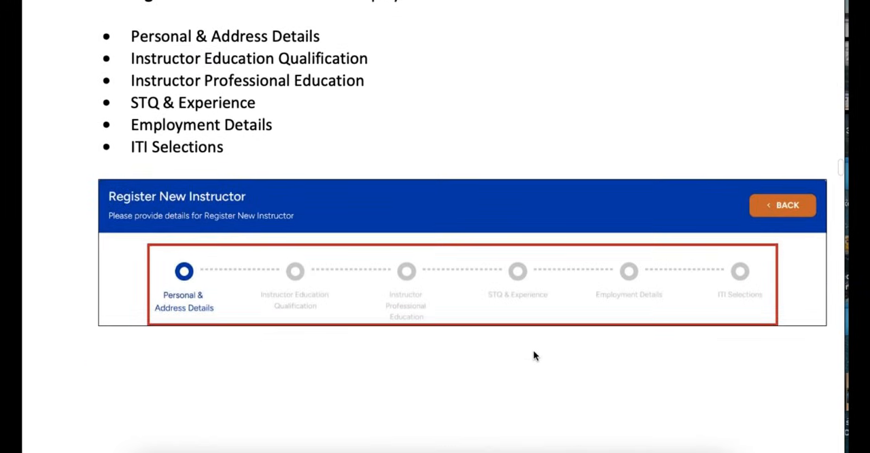
{"action": "scroll", "coordinate": [533, 354], "scroll_direction": "down", "scroll_amount": 1}
{"action": "scroll", "coordinate": [534, 355], "scroll_direction": "up", "scroll_amount": 2}
{"action": "scroll", "coordinate": [533, 354], "scroll_direction": "up", "scroll_amount": 1}
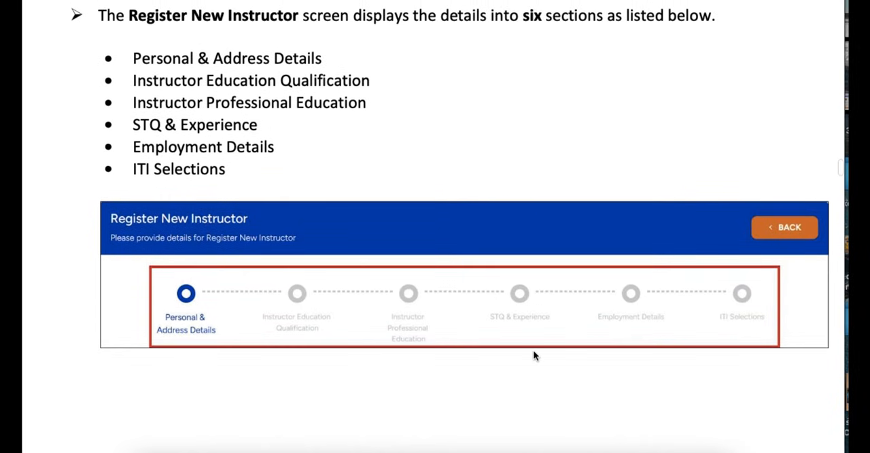
{"action": "scroll", "coordinate": [533, 351], "scroll_direction": "down", "scroll_amount": 1}
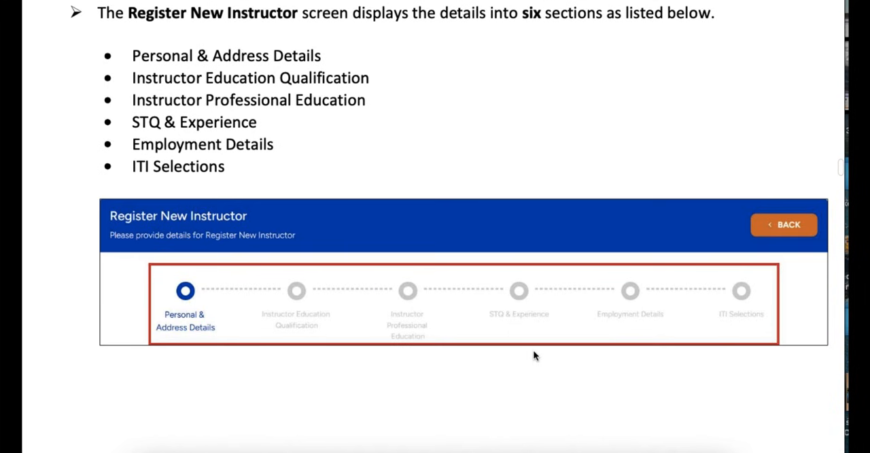
Step: Examine the manual's Personal & Address Details section, including the Aadhaar eKYC, personal data and photograph fields
{"action": "scroll", "coordinate": [533, 354], "scroll_direction": "down", "scroll_amount": 10}
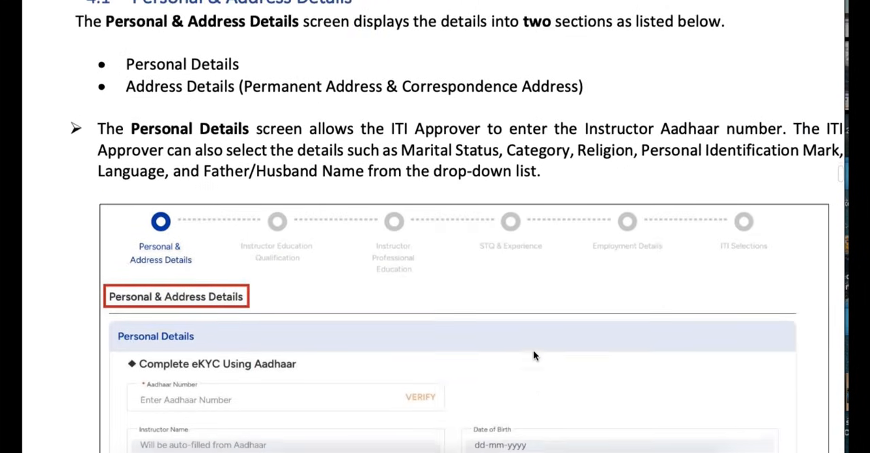
{"action": "scroll", "coordinate": [533, 355], "scroll_direction": "down", "scroll_amount": 4}
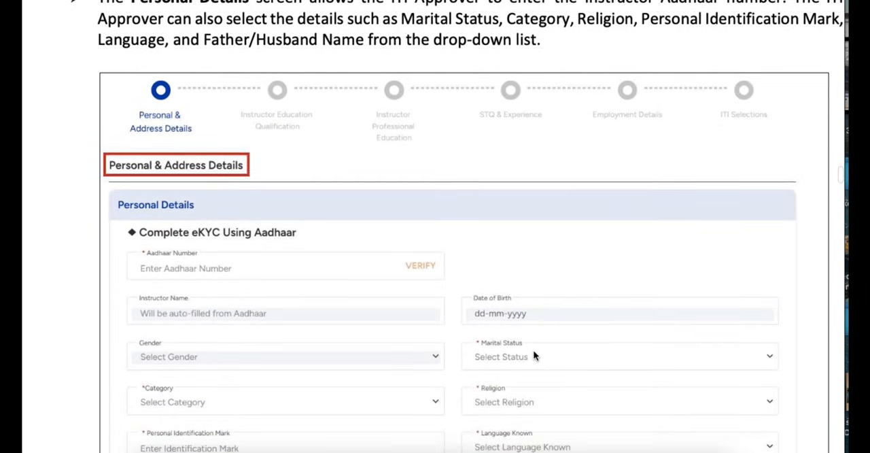
{"action": "scroll", "coordinate": [533, 351], "scroll_direction": "down", "scroll_amount": 1}
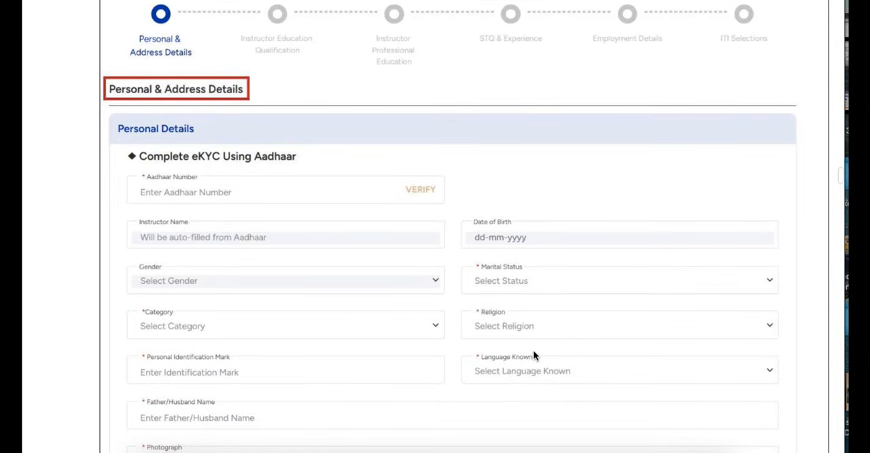
{"action": "scroll", "coordinate": [533, 353], "scroll_direction": "down", "scroll_amount": 2}
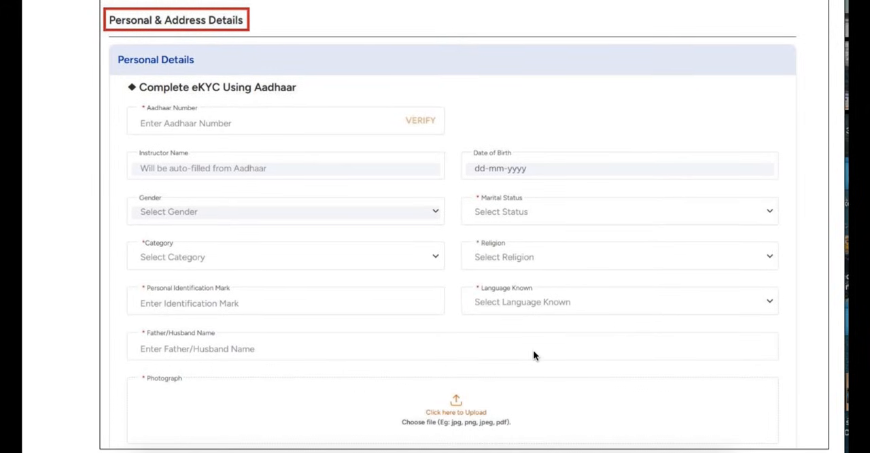
{"action": "scroll", "coordinate": [533, 355], "scroll_direction": "down", "scroll_amount": 1}
{"action": "scroll", "coordinate": [534, 355], "scroll_direction": "up", "scroll_amount": 1}
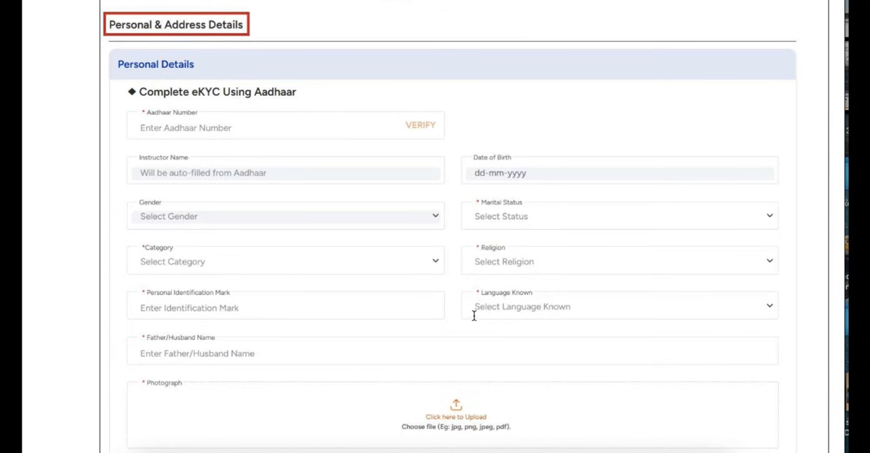
{"action": "scroll", "coordinate": [478, 315], "scroll_direction": "down", "scroll_amount": 1}
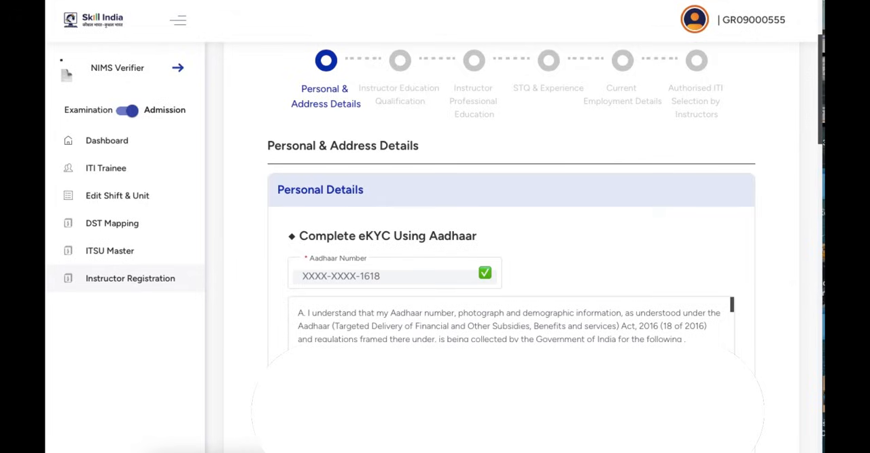
Step: Verify the instructor's mobile number and email ID with their one-time passwords, and enter the PAN number
{"action": "scroll", "coordinate": [653, 352], "scroll_direction": "down", "scroll_amount": 10}
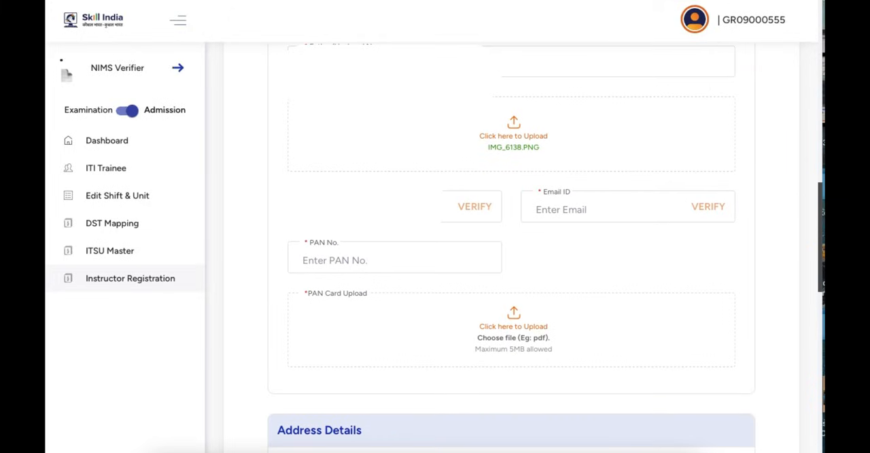
{"action": "left_click", "coordinate": [475, 208]}
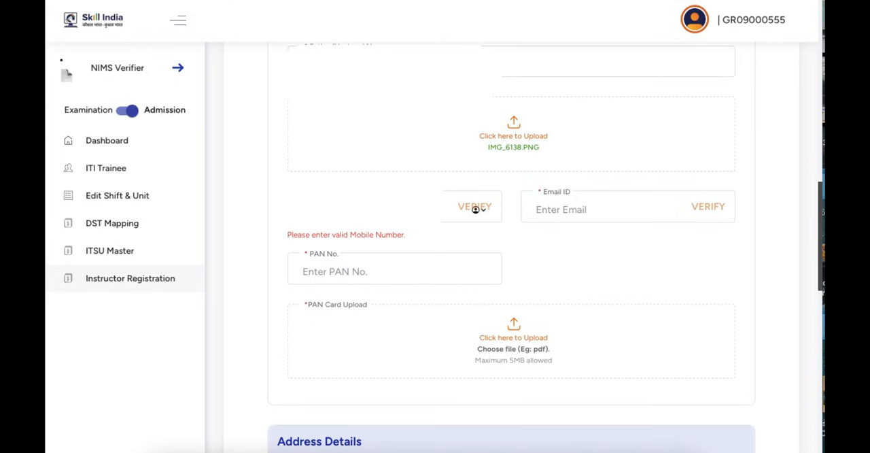
{"action": "left_click", "coordinate": [476, 208]}
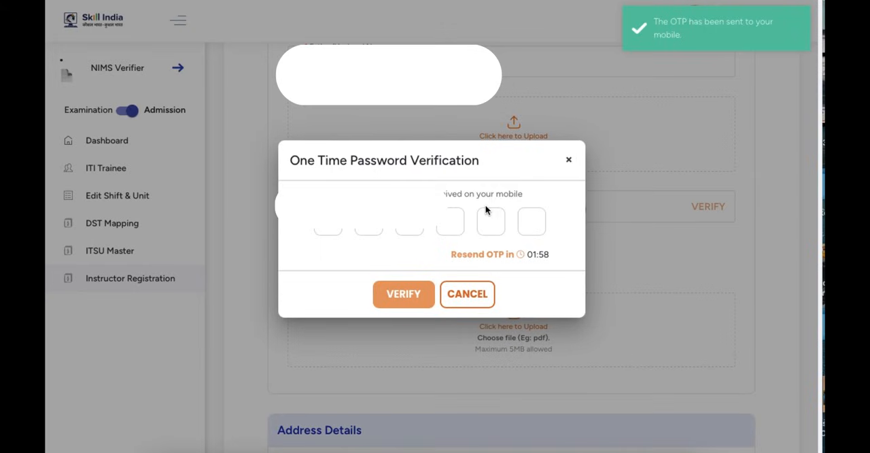
{"action": "left_click", "coordinate": [411, 291]}
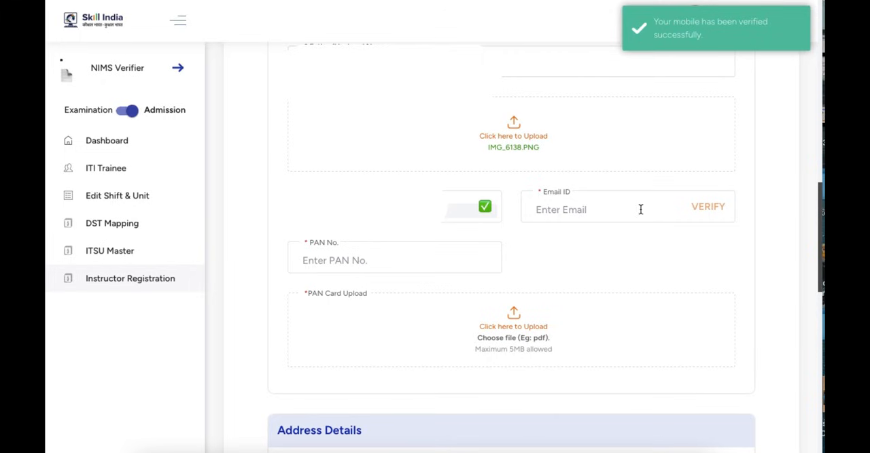
{"action": "left_click", "coordinate": [707, 207]}
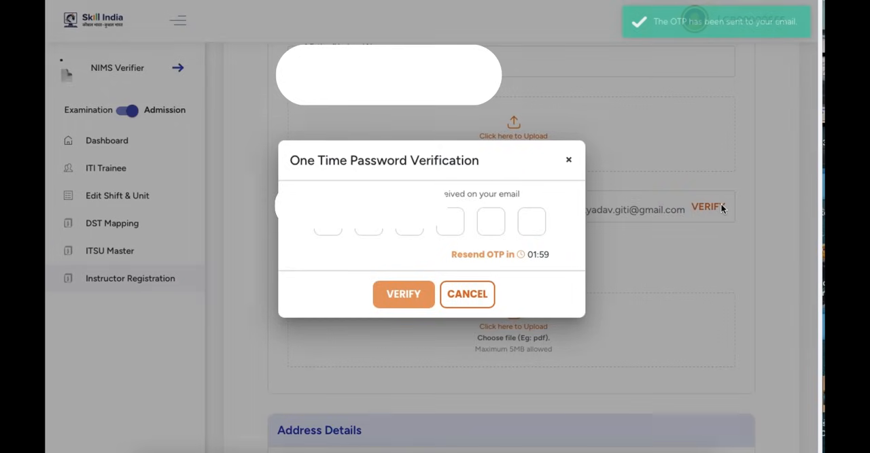
{"action": "left_click", "coordinate": [327, 223]}
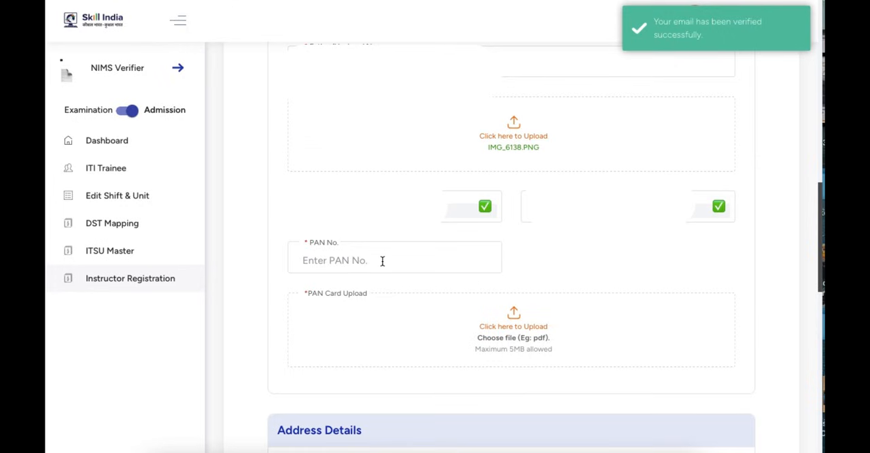
{"action": "type", "text": "AK"}
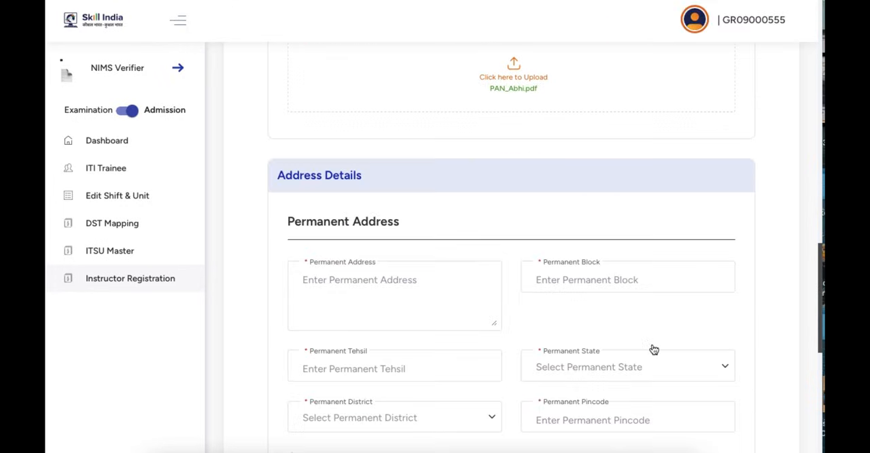
Step: Fill in the permanent address, set the correspondence address as the same, and proceed to the Instructor Education Qualification section
{"action": "scroll", "coordinate": [652, 350], "scroll_direction": "down", "scroll_amount": 2}
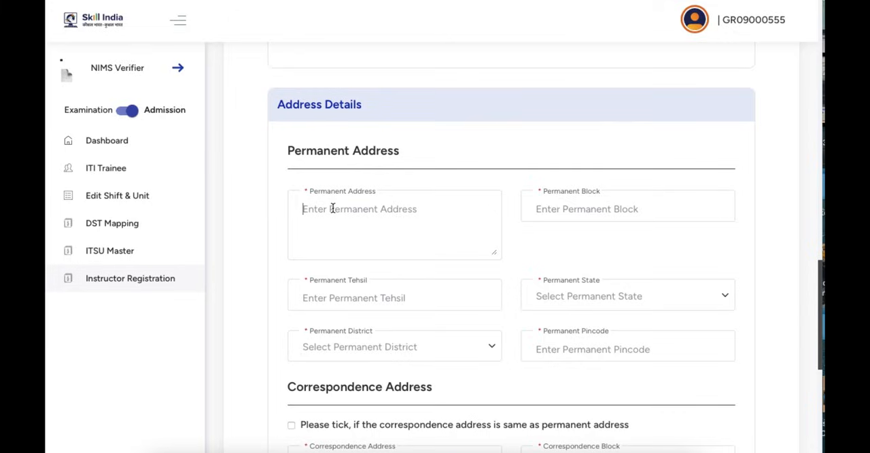
{"action": "type", "text": "1"}
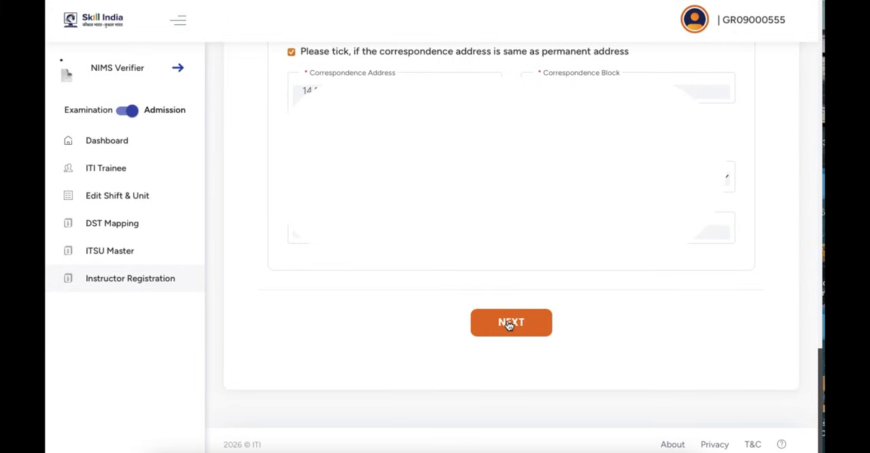
{"action": "left_click", "coordinate": [509, 325]}
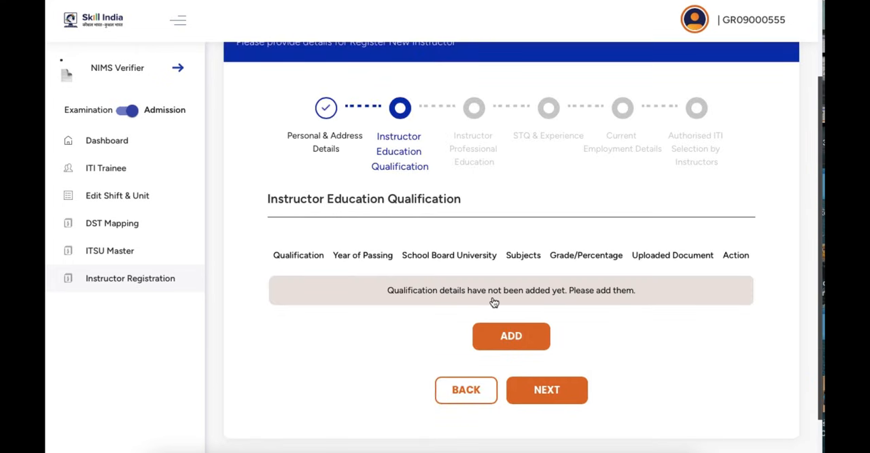
Step: Start an education qualification entry for 10th, with year of passing 2005 and CBSE Board as the school board
{"action": "left_click", "coordinate": [507, 340]}
{"action": "left_click", "coordinate": [318, 114]}
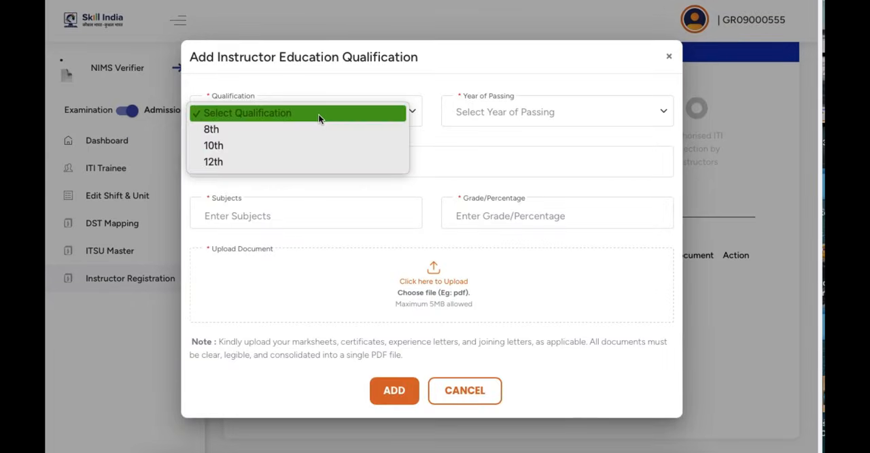
{"action": "left_click", "coordinate": [318, 147]}
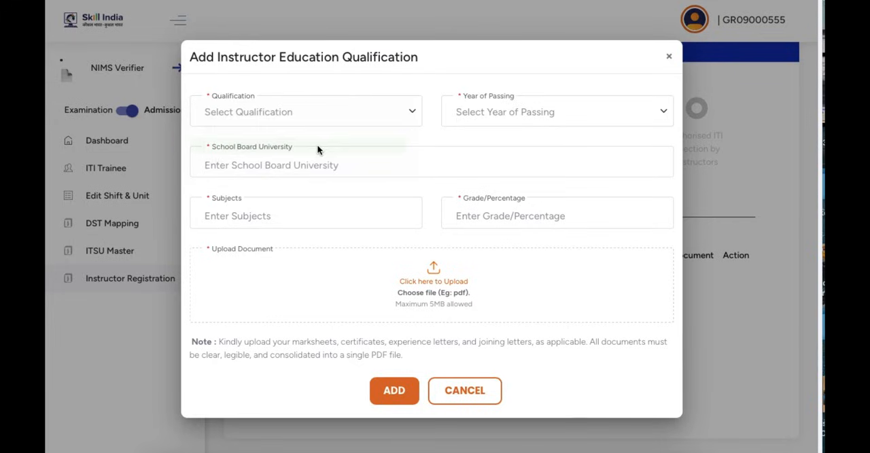
{"action": "left_click", "coordinate": [497, 114]}
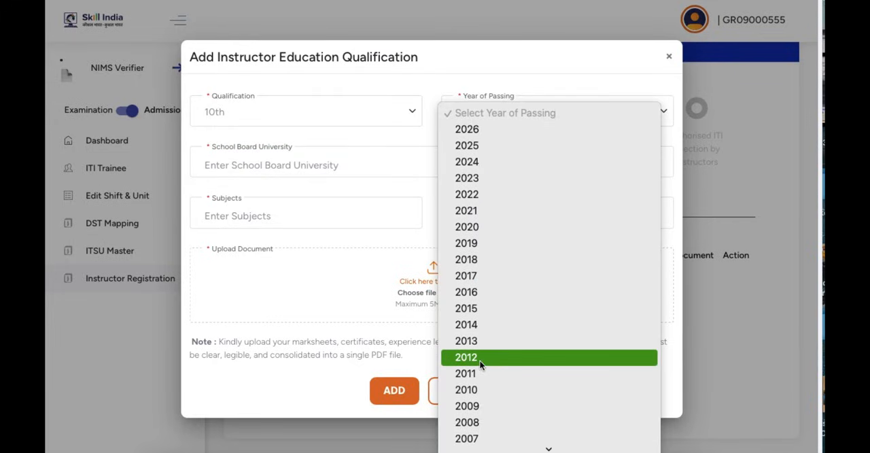
{"action": "mouse_move", "coordinate": [488, 448]}
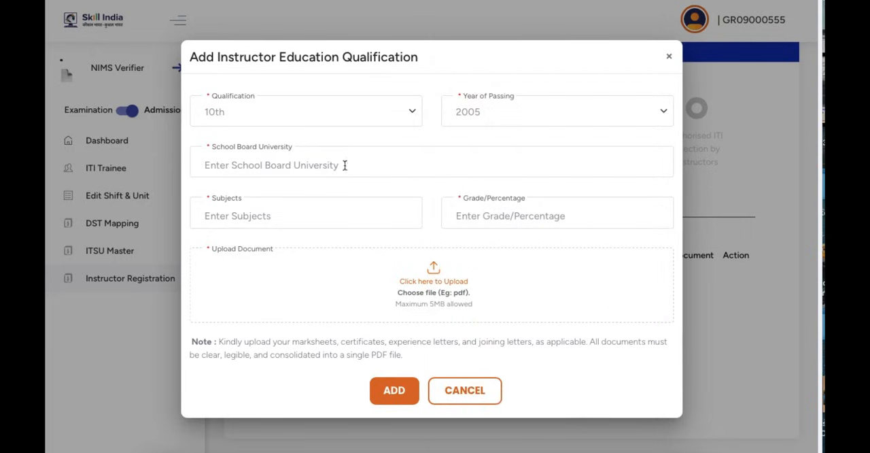
{"action": "left_click", "coordinate": [319, 167]}
{"action": "type", "text": "CBSE Board"}
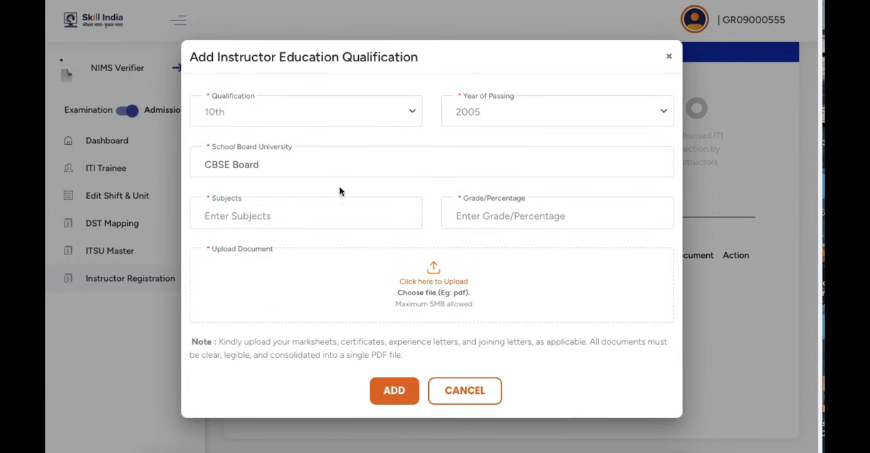
Step: Complete the 10th entry with subjects Science, Social Science, English, Maths, Hindi, grade A and document 10th.pdf, and add it
{"action": "left_click", "coordinate": [305, 222]}
{"action": "type", "text": "Science"}
{"action": "key", "text": "BackSpace"}
{"action": "key", "text": "BackSpace"}
{"action": "key", "text": "BackSpace"}
{"action": "key", "text": "BackSpace"}
{"action": "key", "text": "BackSpace"}
{"action": "key", "text": "BackSpace"}
{"action": "key", "text": "BackSpace"}
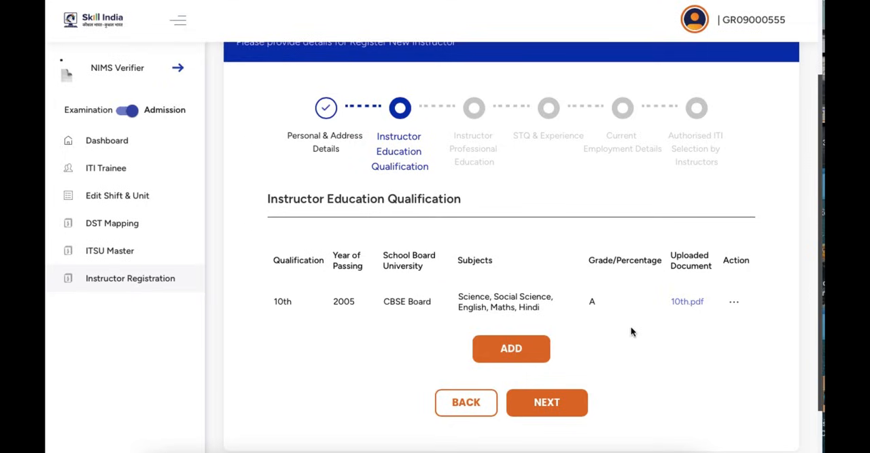
{"action": "scroll", "coordinate": [631, 331], "scroll_direction": "down", "scroll_amount": 2}
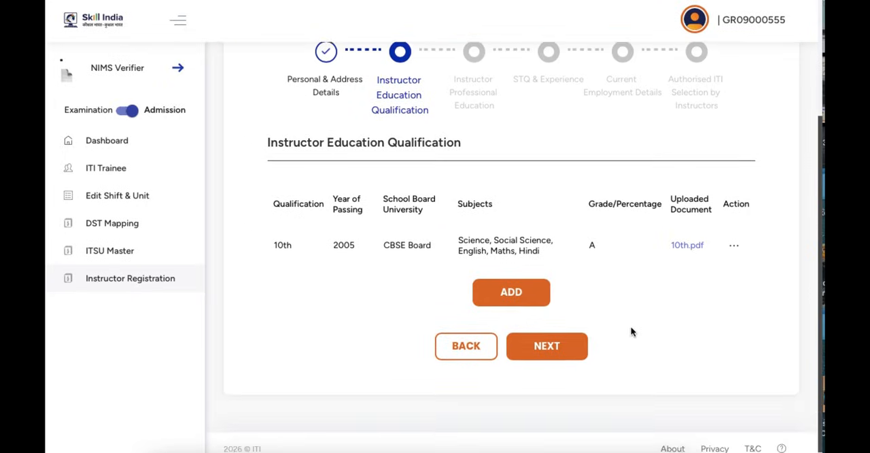
Step: Add a 12th qualification with year 2007, CBSE Board, PCM with Computer and English, grade A and 12th.pdf, and proceed to Instructor Professional Education
{"action": "left_click", "coordinate": [511, 293]}
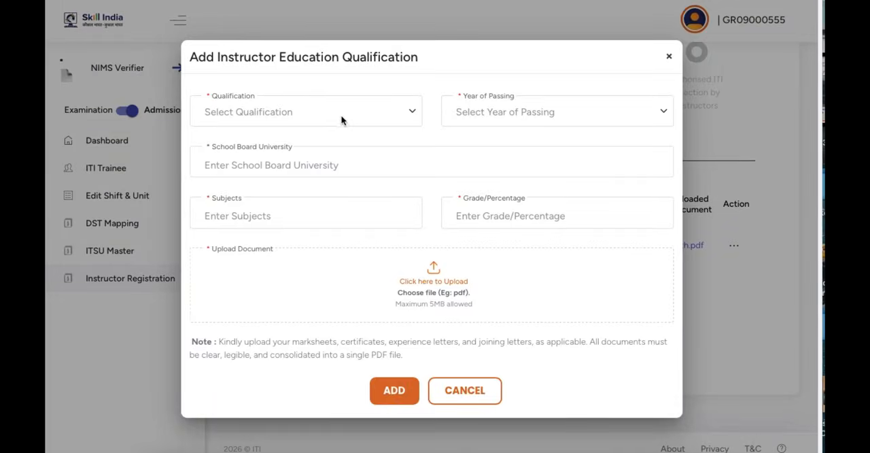
{"action": "left_click", "coordinate": [341, 116]}
{"action": "left_click", "coordinate": [332, 160]}
{"action": "left_click", "coordinate": [490, 109]}
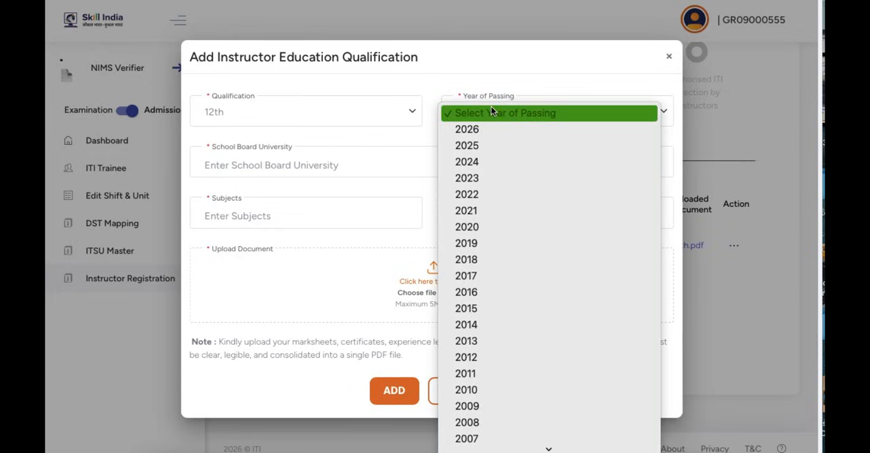
{"action": "scroll", "coordinate": [496, 396], "scroll_direction": "down", "scroll_amount": 2}
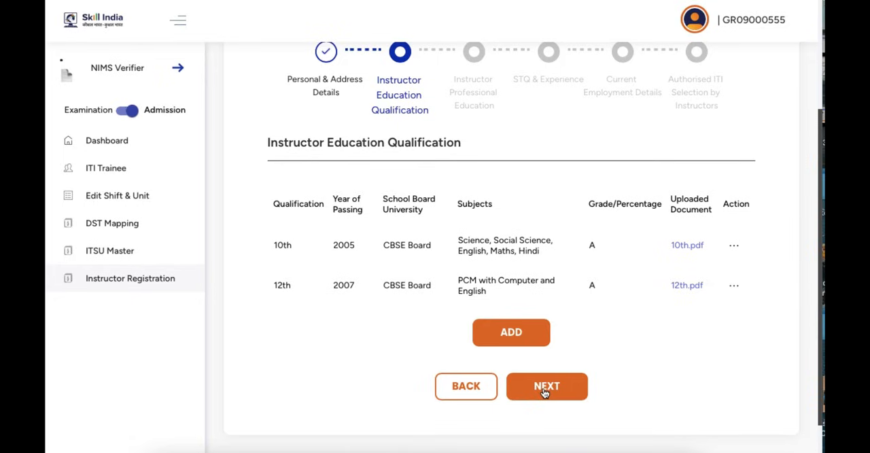
{"action": "left_click", "coordinate": [544, 393]}
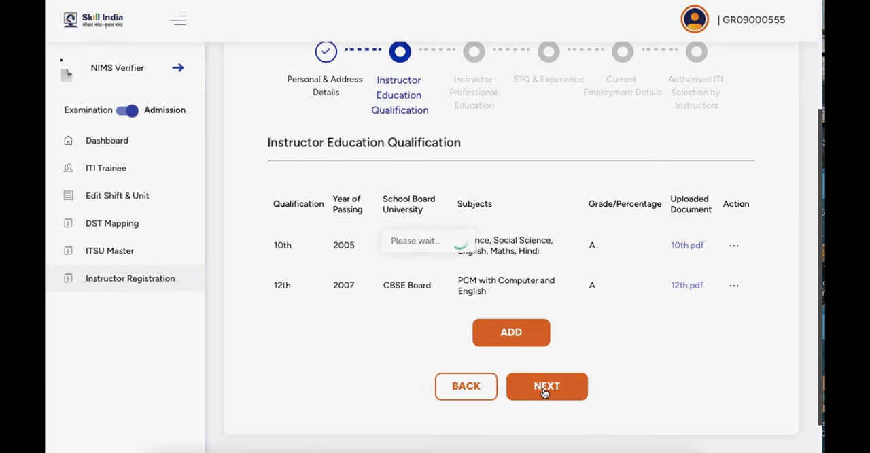
Step: Start a professional education entry with qualification Graduate and sub qualification BE/BTech
{"action": "left_click", "coordinate": [501, 329]}
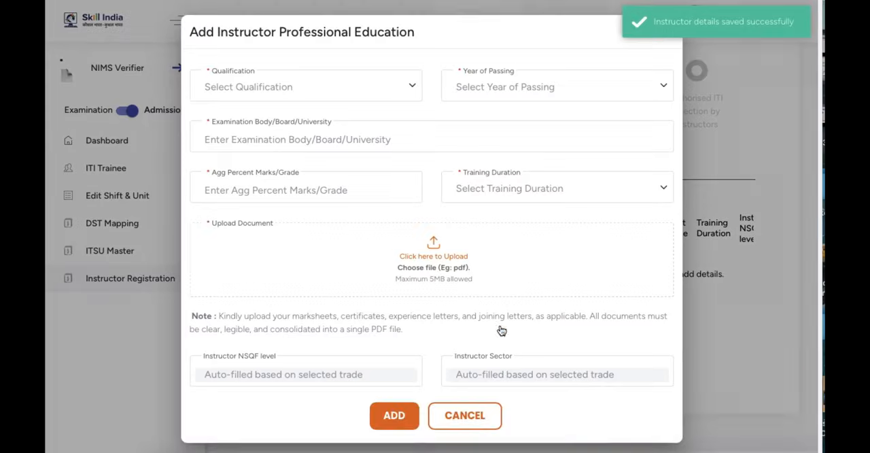
{"action": "left_click", "coordinate": [309, 88]}
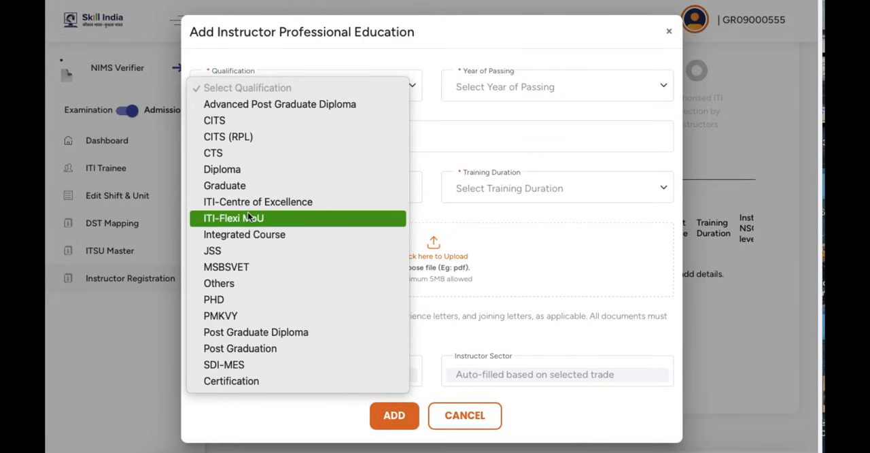
{"action": "left_click", "coordinate": [240, 187]}
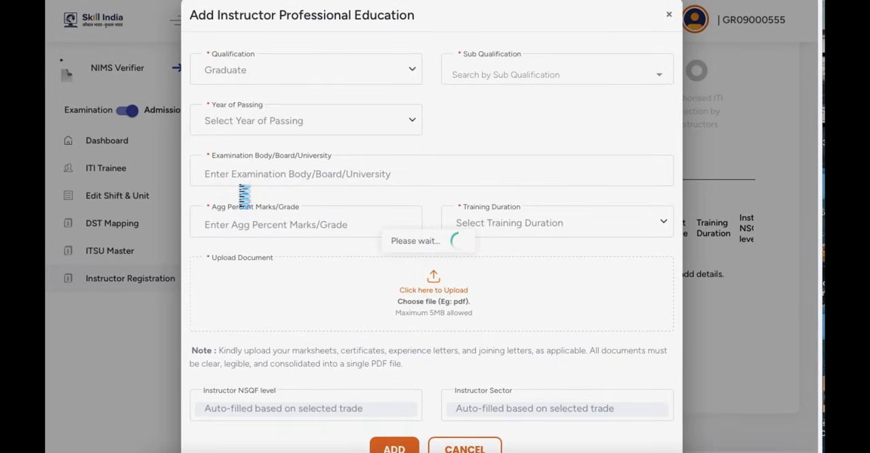
{"action": "left_click", "coordinate": [486, 71]}
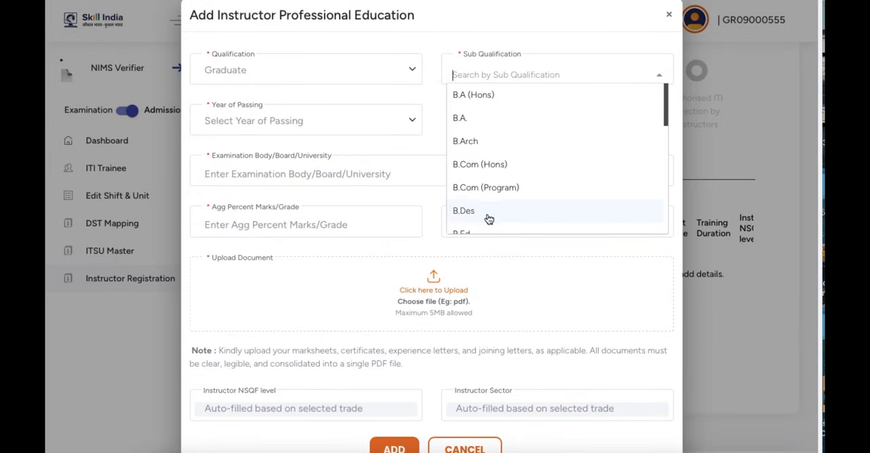
{"action": "scroll", "coordinate": [489, 216], "scroll_direction": "down", "scroll_amount": 3}
{"action": "scroll", "coordinate": [494, 216], "scroll_direction": "down", "scroll_amount": 5}
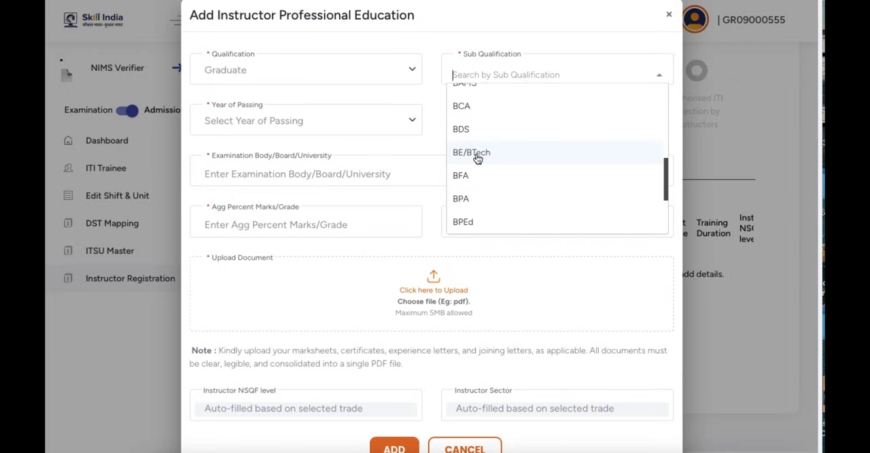
{"action": "left_click", "coordinate": [478, 155]}
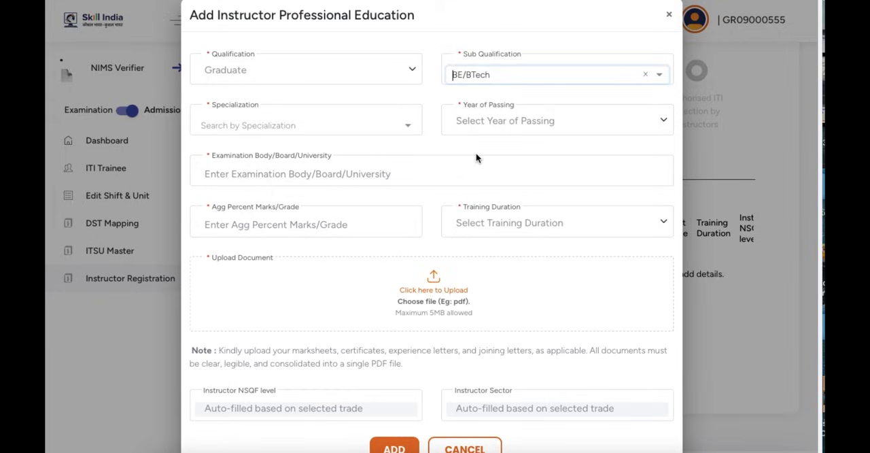
Step: Keep the session logged in, find the specialization for the BE/BTech entry, and add the entry with a training duration of 4 Year
{"action": "left_click", "coordinate": [378, 125]}
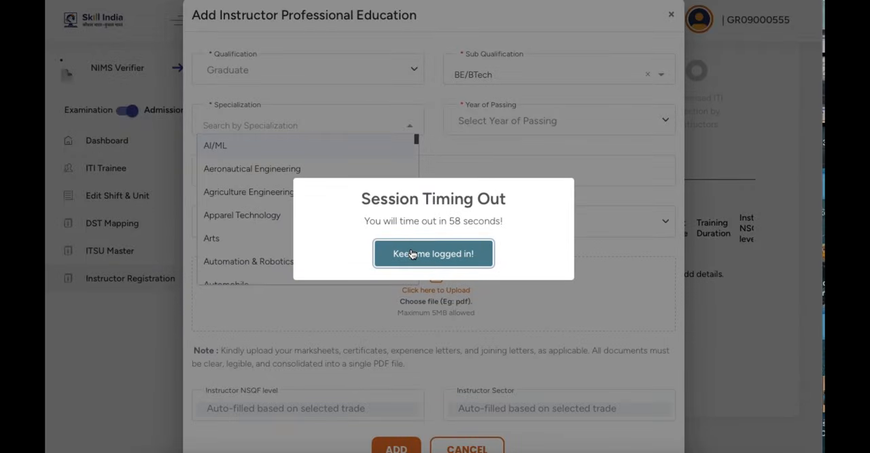
{"action": "left_click", "coordinate": [411, 254]}
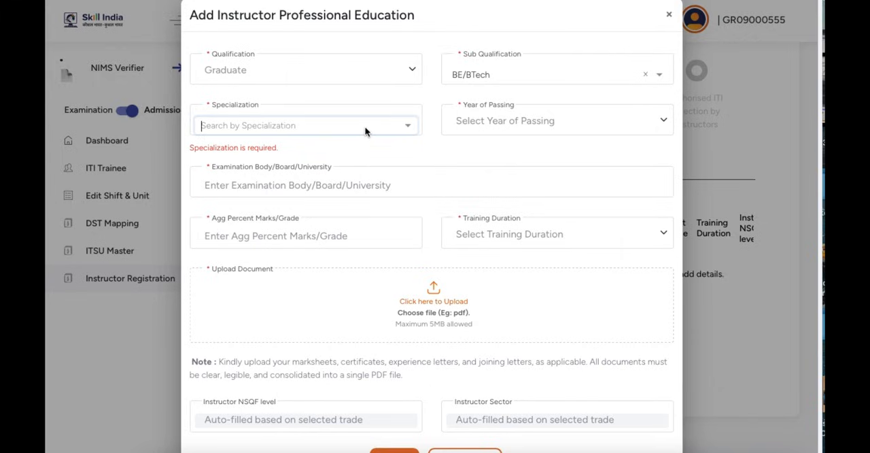
{"action": "type", "text": "m"}
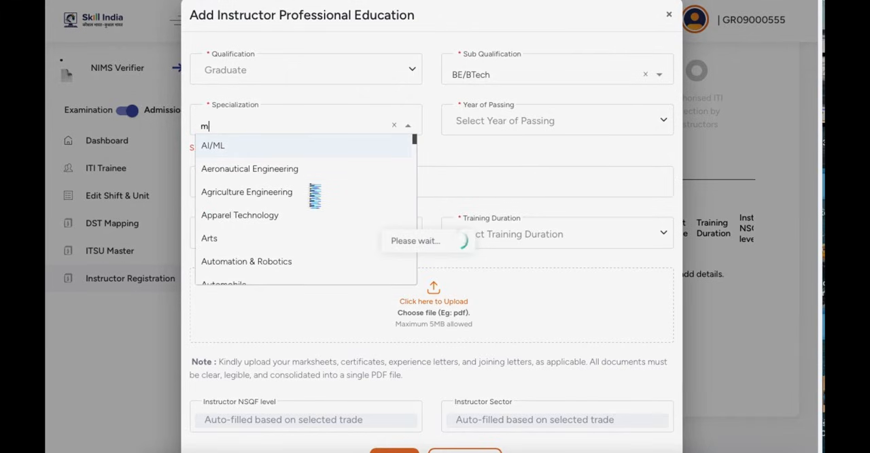
{"action": "scroll", "coordinate": [305, 194], "scroll_direction": "down", "scroll_amount": 2}
{"action": "scroll", "coordinate": [307, 201], "scroll_direction": "down", "scroll_amount": 10}
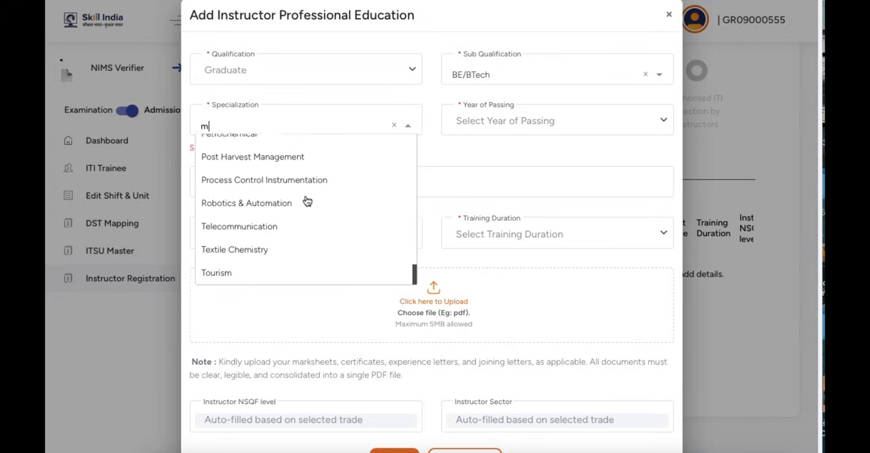
{"action": "scroll", "coordinate": [308, 201], "scroll_direction": "up", "scroll_amount": 4}
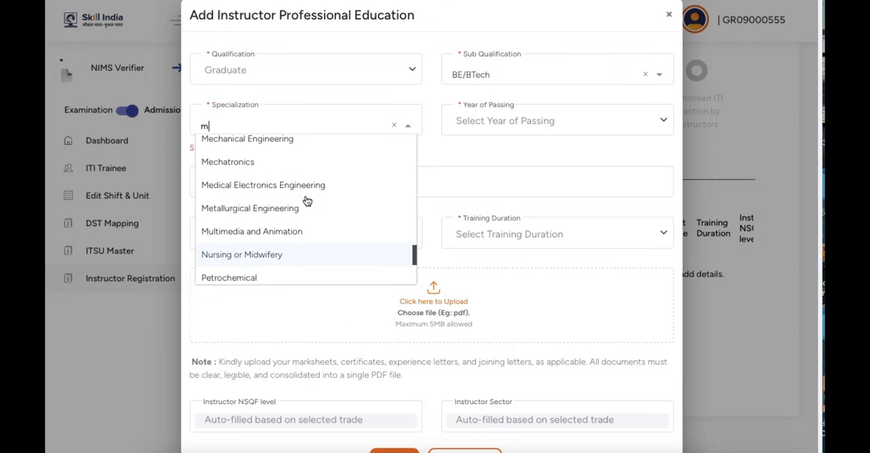
{"action": "scroll", "coordinate": [275, 188], "scroll_direction": "up", "scroll_amount": 1}
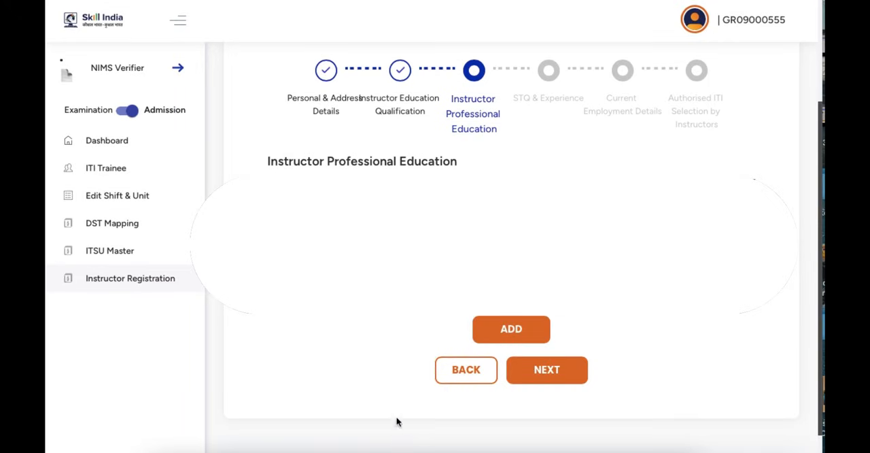
Step: Add another professional education entry with qualification CITS (RPL), and proceed to the STQ & Experience section
{"action": "left_click", "coordinate": [510, 329]}
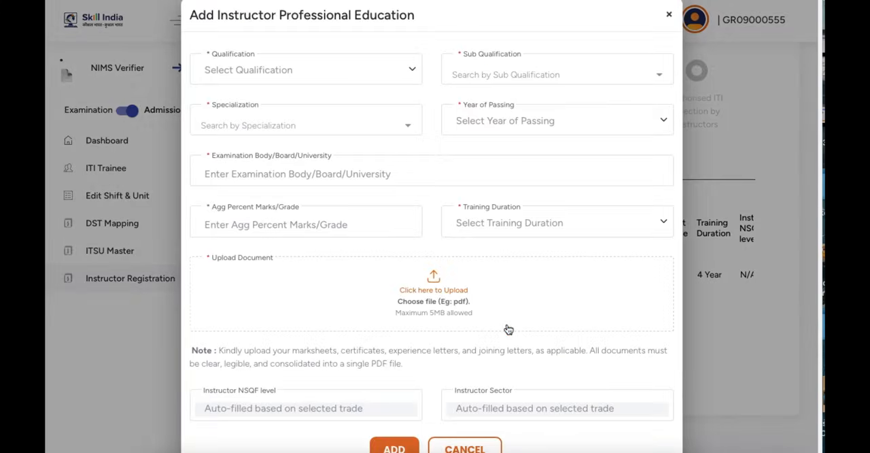
{"action": "left_click", "coordinate": [304, 76]}
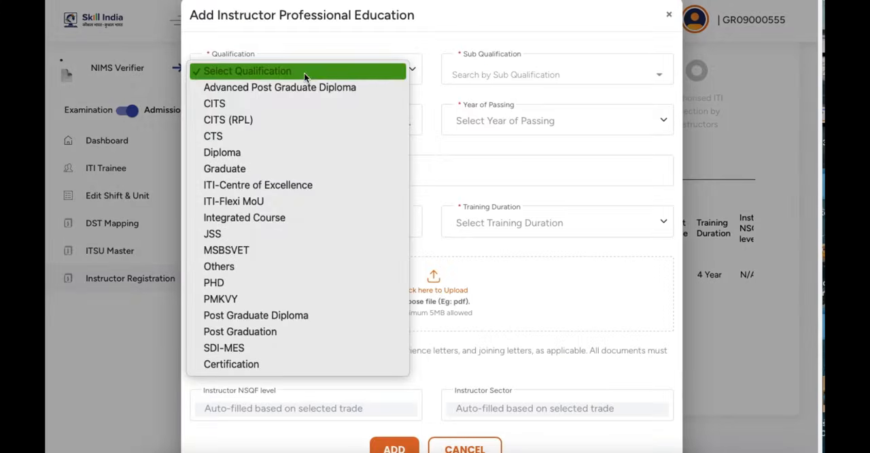
{"action": "left_click", "coordinate": [283, 119]}
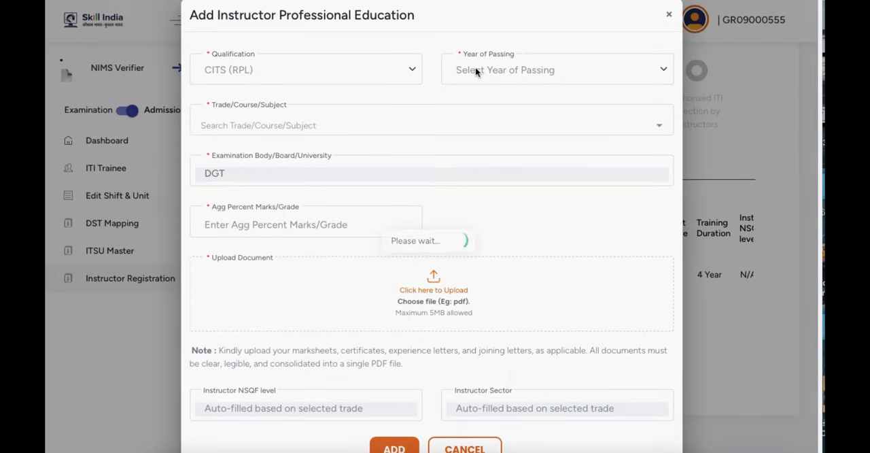
{"action": "left_click", "coordinate": [669, 15]}
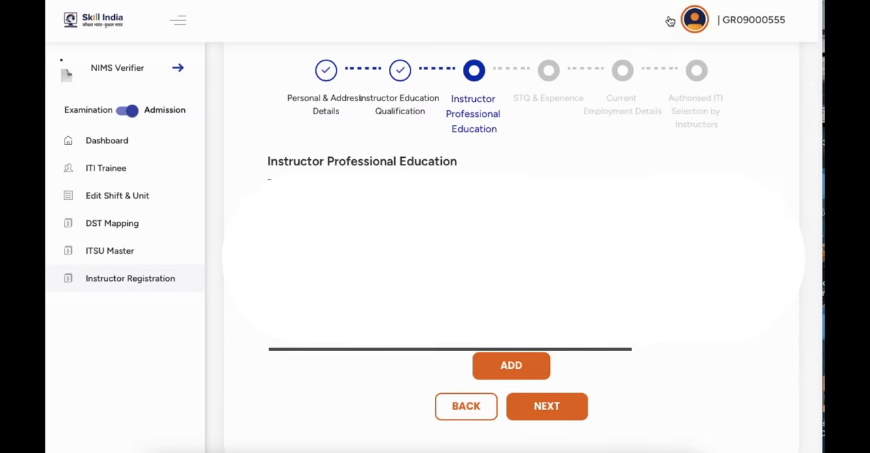
{"action": "left_click", "coordinate": [547, 410]}
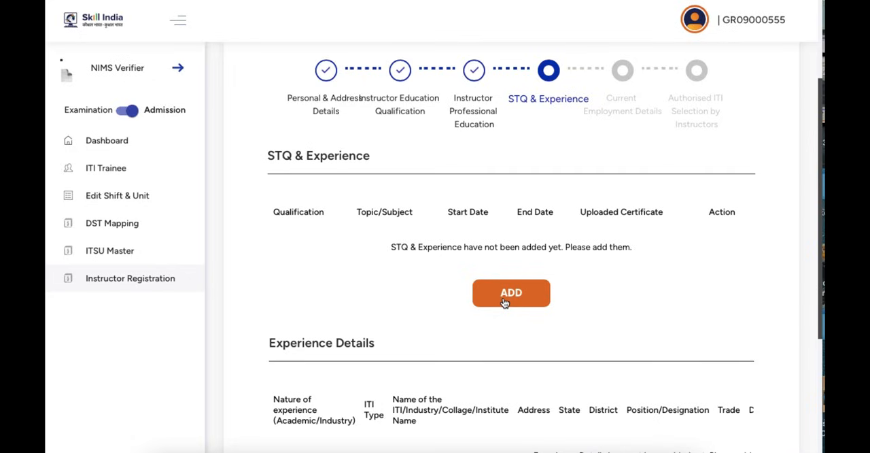
Step: Review and complete the STQ & Experience section, and proceed to Current Employment Details
{"action": "scroll", "coordinate": [656, 310], "scroll_direction": "down", "scroll_amount": 2}
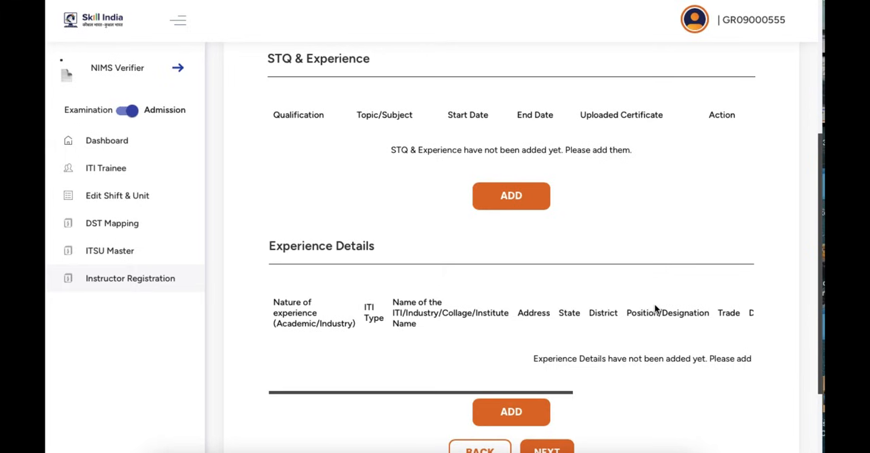
{"action": "scroll", "coordinate": [656, 309], "scroll_direction": "up", "scroll_amount": 2}
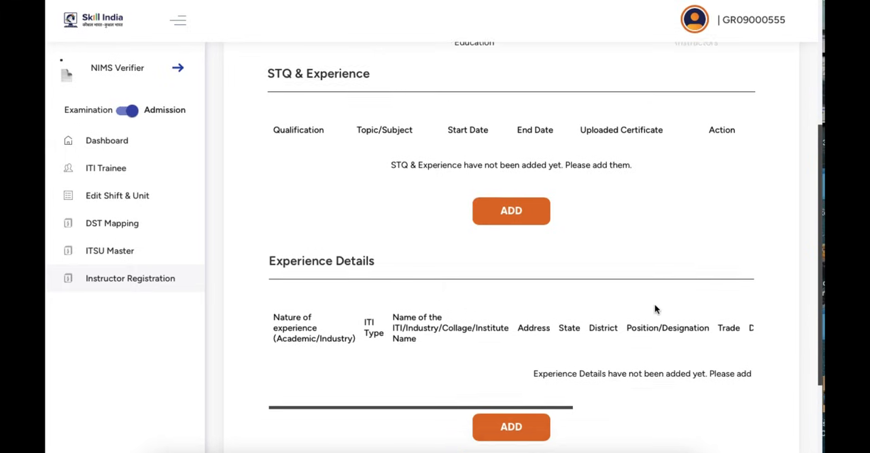
{"action": "scroll", "coordinate": [656, 309], "scroll_direction": "up", "scroll_amount": 1}
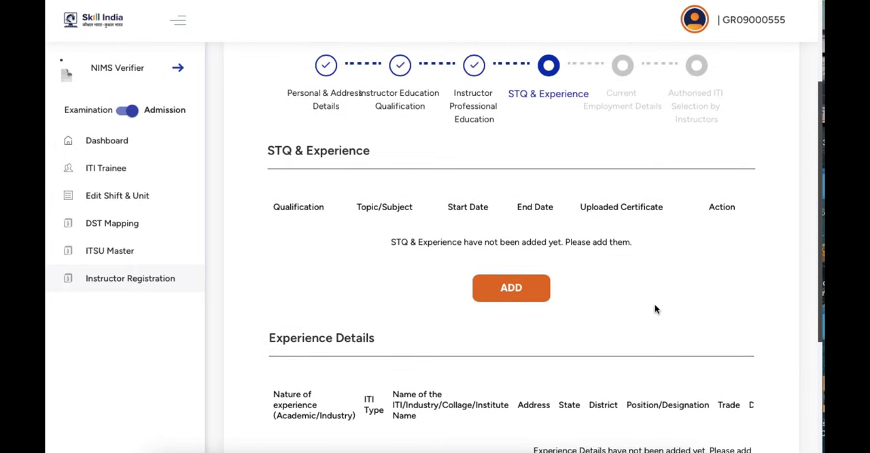
{"action": "left_click", "coordinate": [521, 300]}
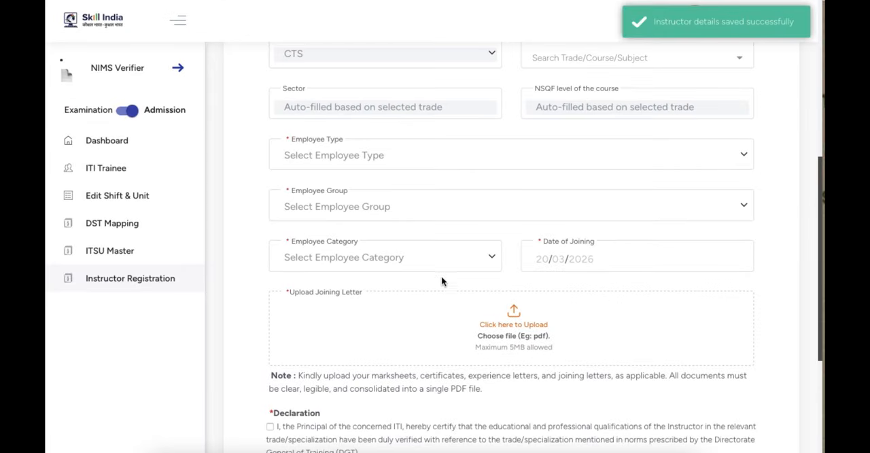
Step: Set the trade in Current Employment Details to Fitter (NSQF)
{"action": "scroll", "coordinate": [418, 263], "scroll_direction": "up", "scroll_amount": 5}
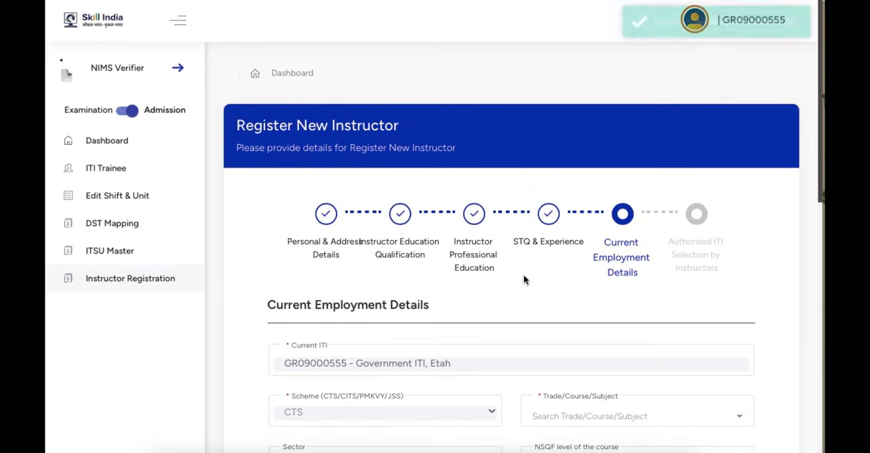
{"action": "scroll", "coordinate": [521, 281], "scroll_direction": "down", "scroll_amount": 3}
{"action": "scroll", "coordinate": [521, 281], "scroll_direction": "down", "scroll_amount": 1}
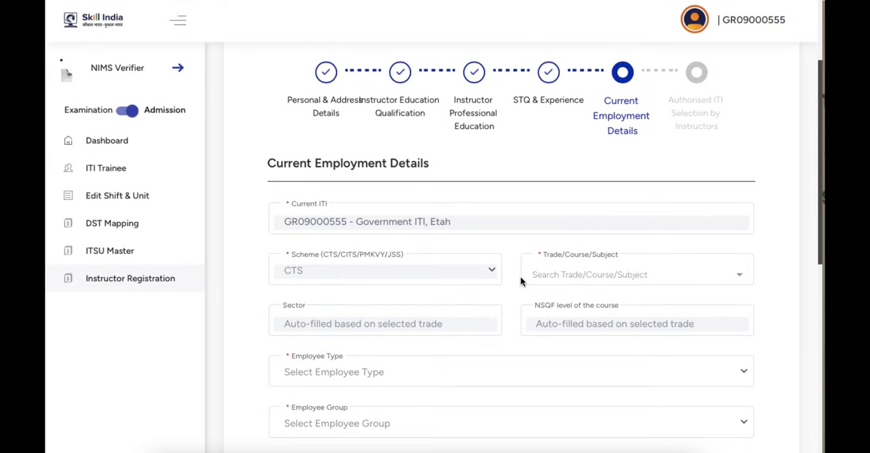
{"action": "scroll", "coordinate": [378, 279], "scroll_direction": "down", "scroll_amount": 2}
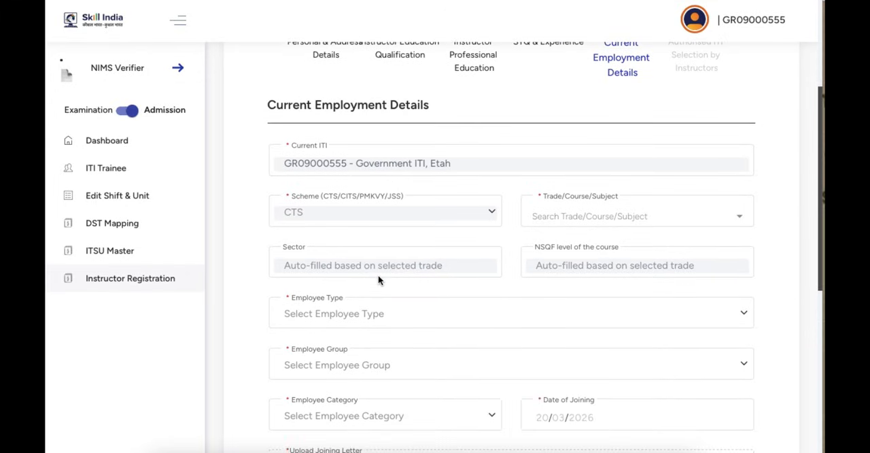
{"action": "scroll", "coordinate": [490, 255], "scroll_direction": "down", "scroll_amount": 1}
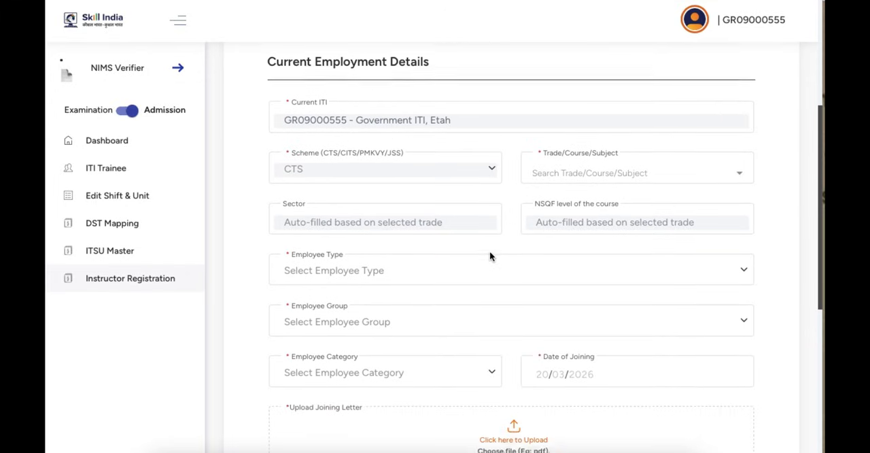
{"action": "left_click", "coordinate": [565, 171]}
{"action": "type", "text": "Fitter"}
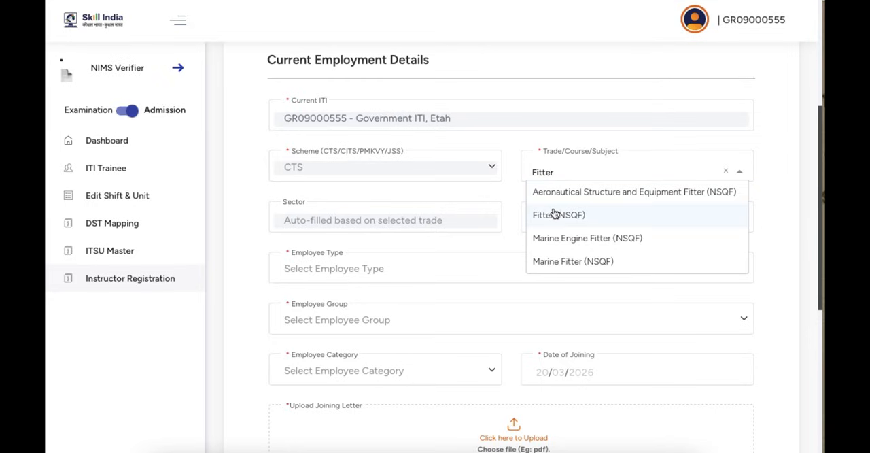
{"action": "left_click", "coordinate": [556, 218]}
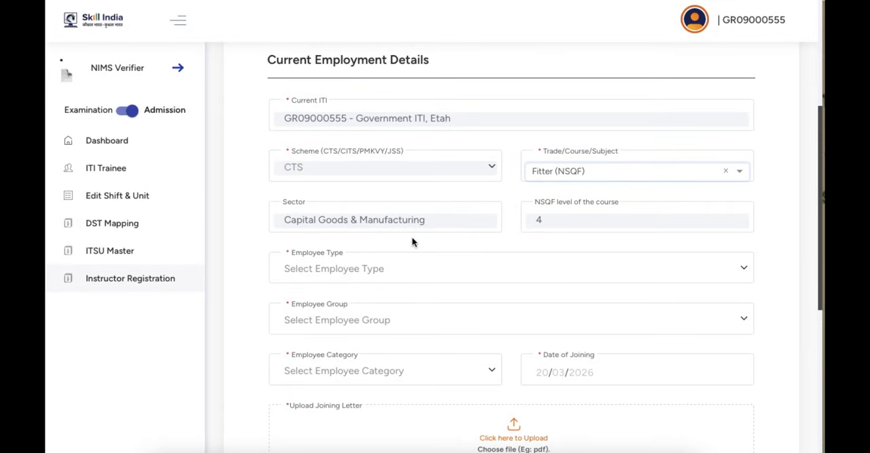
Step: Set the employee type to Regular and the employee group to Vocational Instructor in Current Employment Details
{"action": "scroll", "coordinate": [394, 269], "scroll_direction": "down", "scroll_amount": 2}
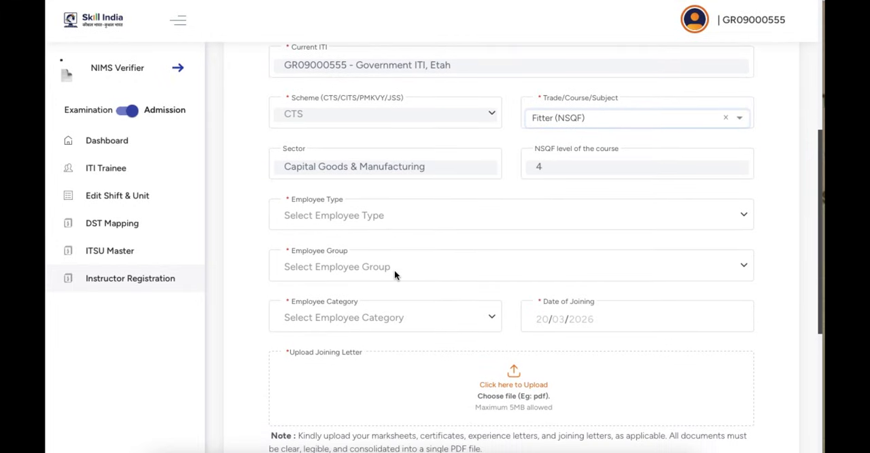
{"action": "left_click", "coordinate": [376, 191]}
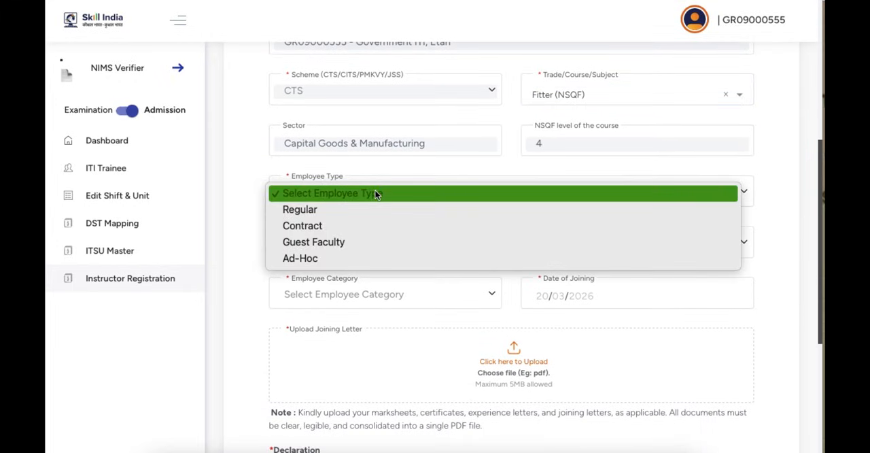
{"action": "left_click", "coordinate": [364, 214]}
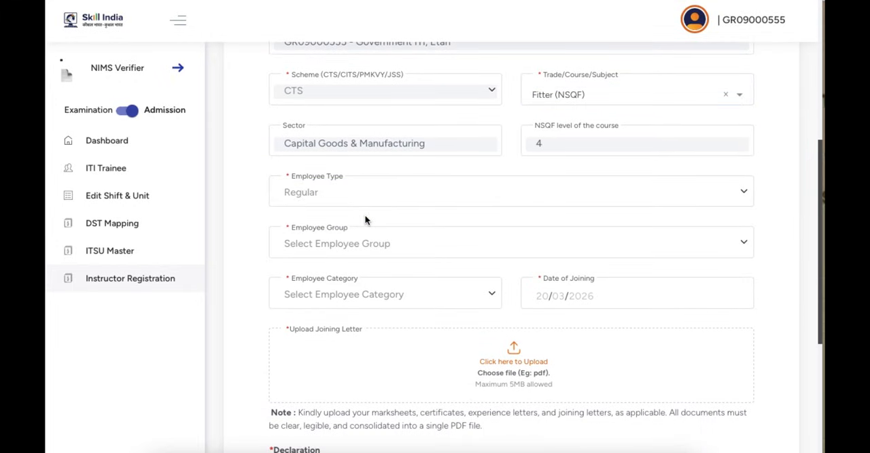
{"action": "left_click", "coordinate": [375, 244]}
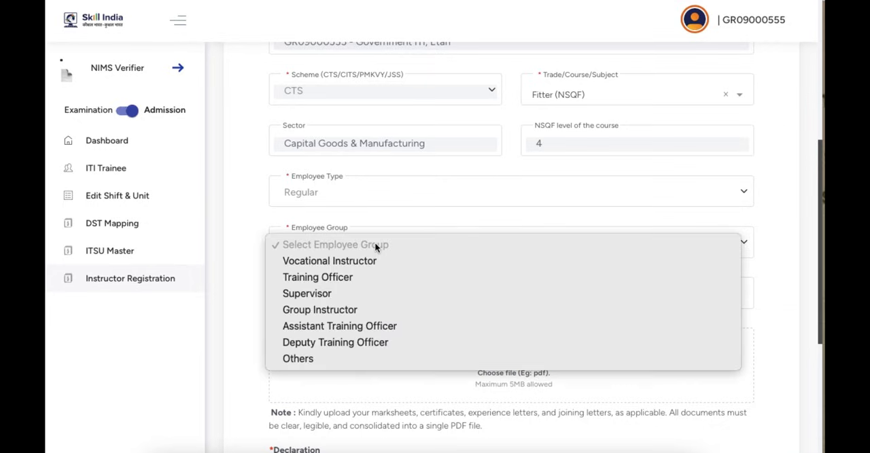
{"action": "left_click", "coordinate": [354, 261]}
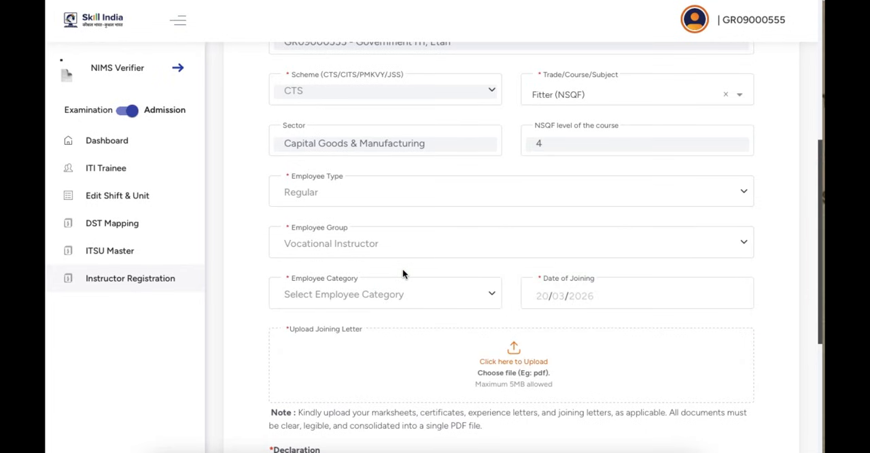
Step: Set the employee category to Group C and recheck the employee group selection
{"action": "scroll", "coordinate": [403, 274], "scroll_direction": "down", "scroll_amount": 3}
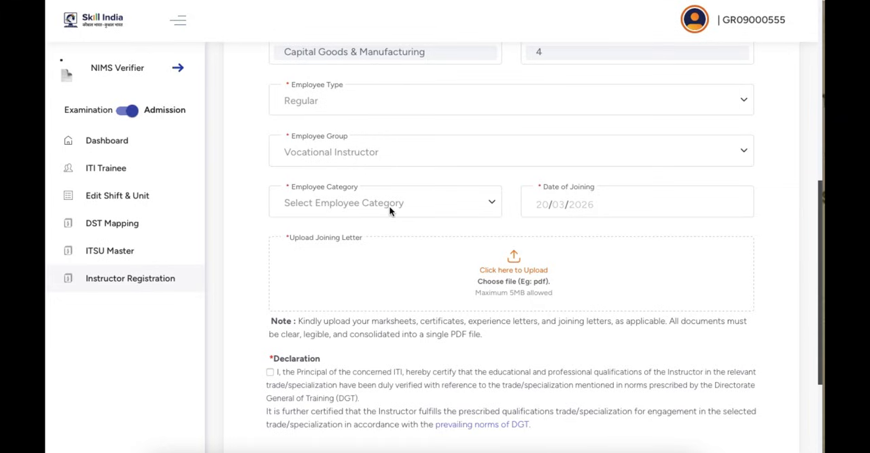
{"action": "left_click", "coordinate": [389, 206]}
{"action": "left_click", "coordinate": [381, 252]}
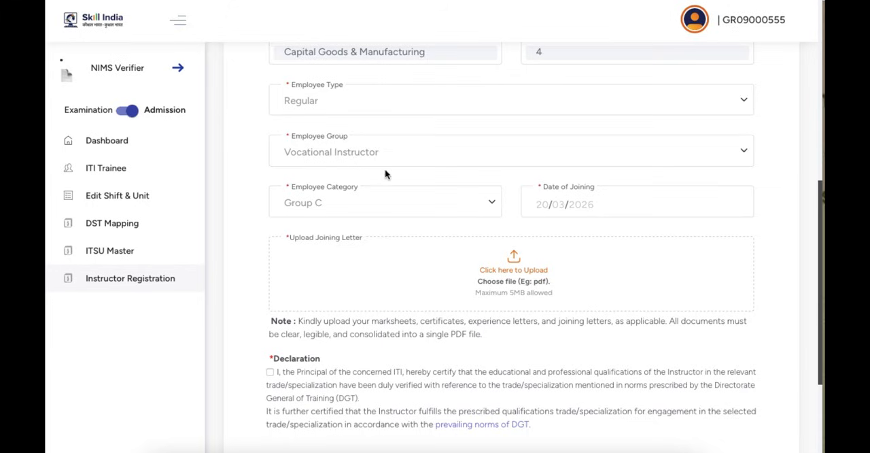
{"action": "left_click", "coordinate": [375, 153]}
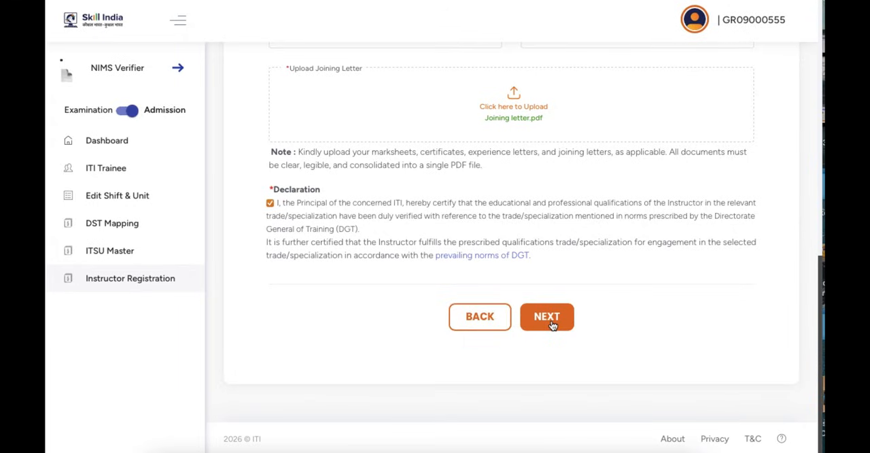
Step: Save the Current Employment Details and proceed to Authorised ITI Selection by Instructors
{"action": "left_click", "coordinate": [553, 324]}
{"action": "left_click", "coordinate": [547, 323]}
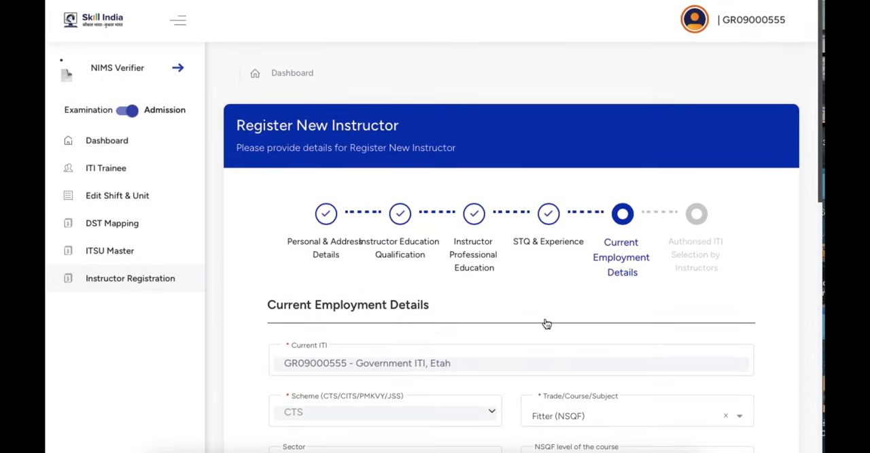
{"action": "scroll", "coordinate": [545, 323], "scroll_direction": "down", "scroll_amount": 5}
{"action": "left_click", "coordinate": [615, 211]}
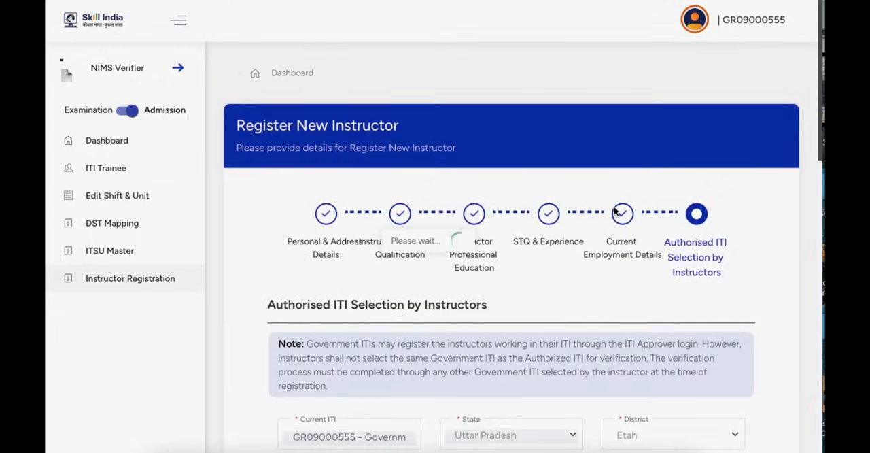
Step: Review the district choices for the authorised ITI search and keep Etah in Uttar Pradesh
{"action": "scroll", "coordinate": [588, 310], "scroll_direction": "down", "scroll_amount": 5}
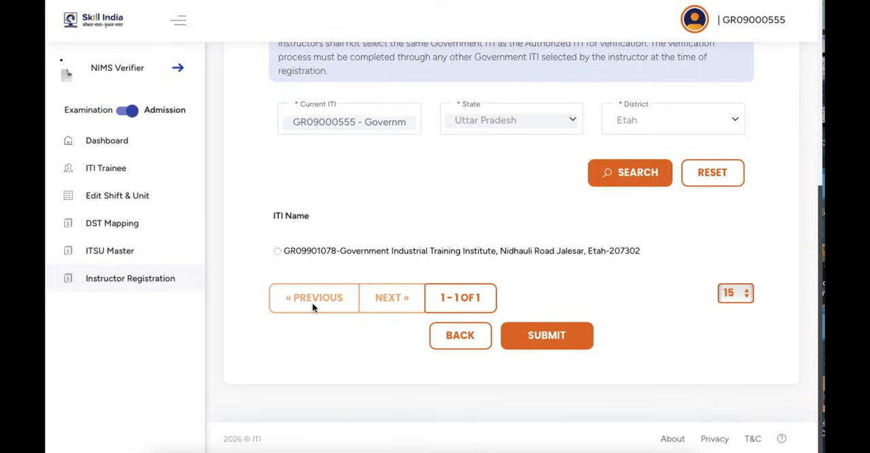
{"action": "left_click", "coordinate": [671, 124]}
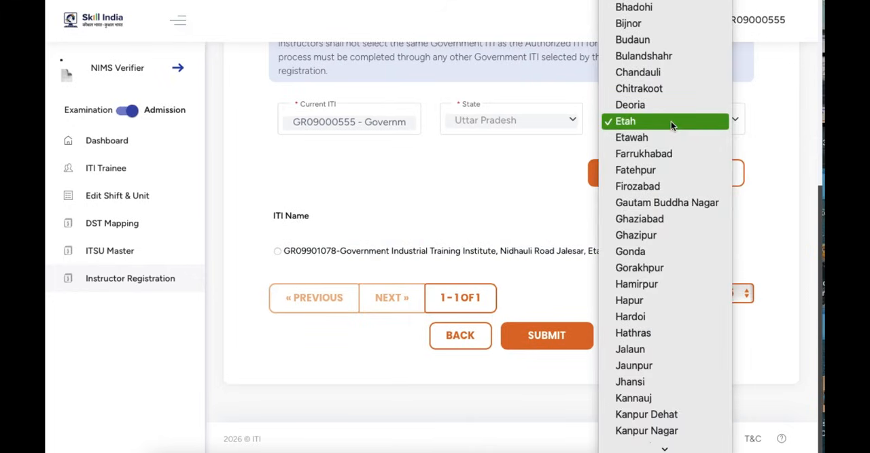
{"action": "left_click", "coordinate": [671, 121]}
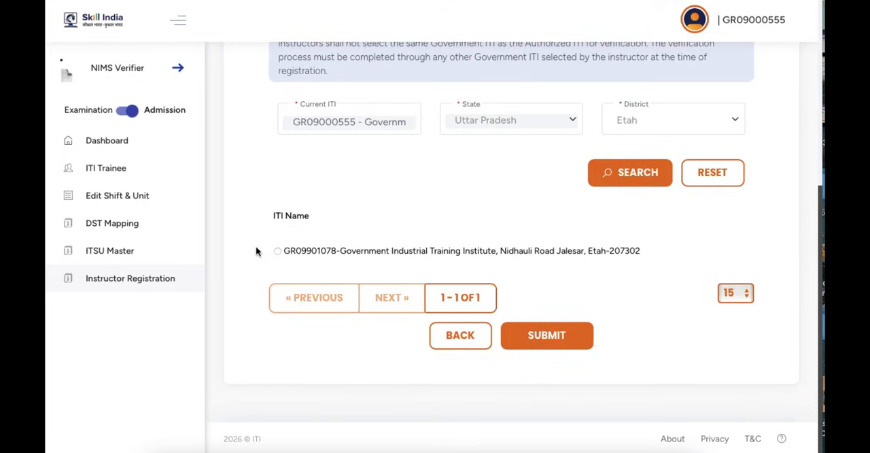
{"action": "left_click", "coordinate": [645, 122]}
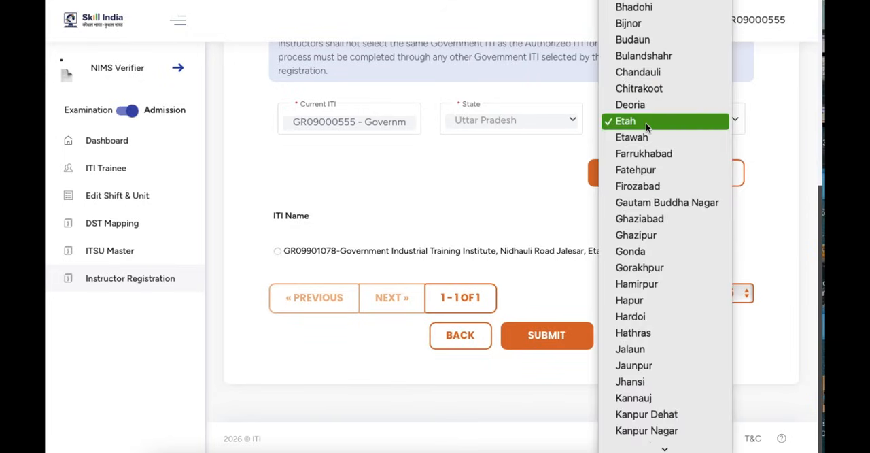
{"action": "left_click", "coordinate": [530, 158]}
Step: Read the authorised ITI note, choose the Government Industrial Training Institute in Jalesar for verification, and submit the selection
{"action": "scroll", "coordinate": [530, 157], "scroll_direction": "up", "scroll_amount": 2}
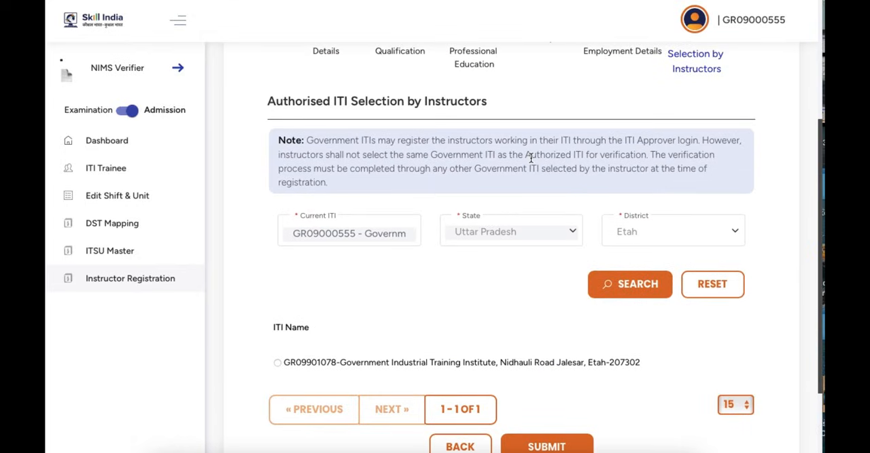
{"action": "scroll", "coordinate": [532, 158], "scroll_direction": "up", "scroll_amount": 1}
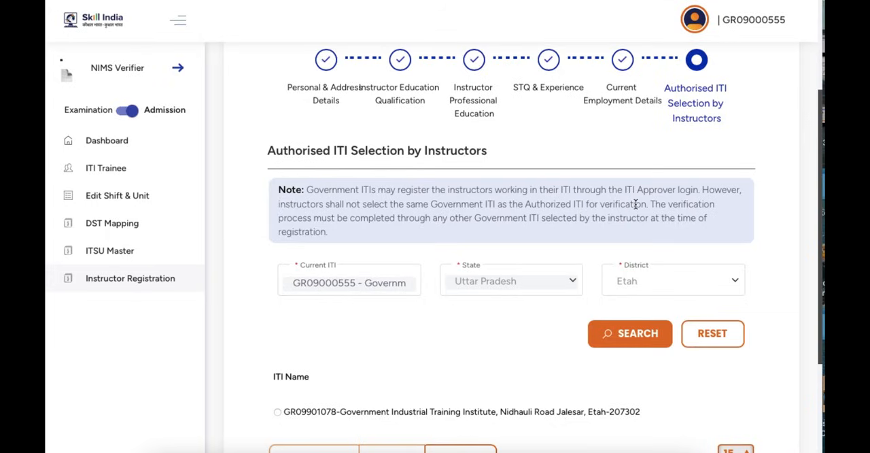
{"action": "scroll", "coordinate": [611, 258], "scroll_direction": "down", "scroll_amount": 2}
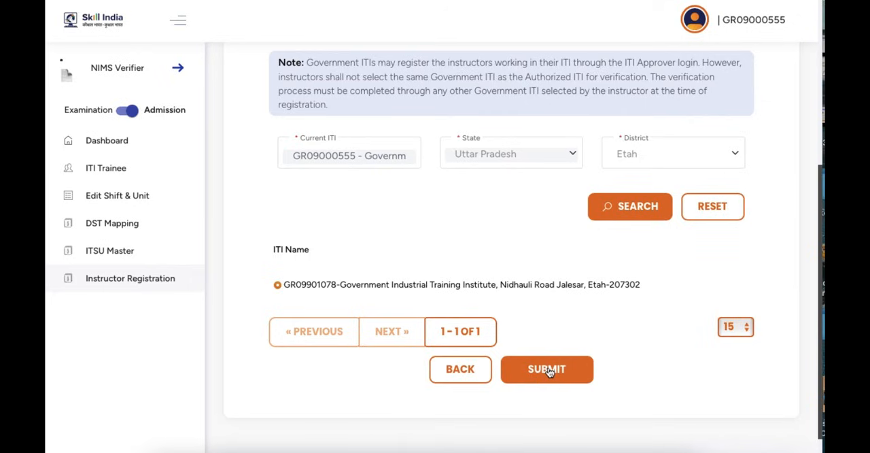
{"action": "left_click", "coordinate": [548, 372]}
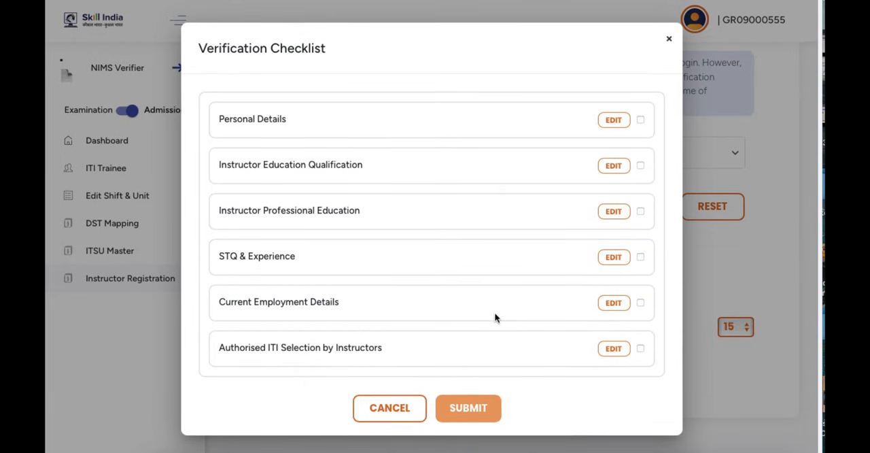
Step: Mark Personal Details and Instructor Education Qualification as verified in the Verification Checklist
{"action": "left_click", "coordinate": [640, 121]}
{"action": "left_click", "coordinate": [640, 167]}
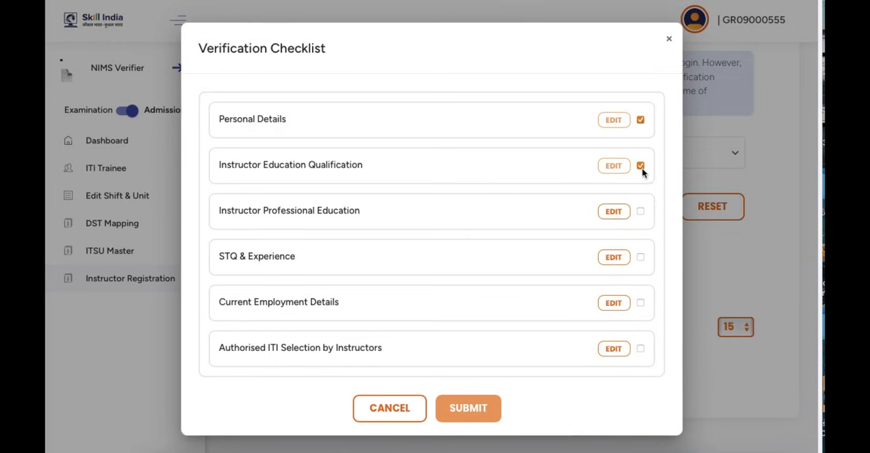